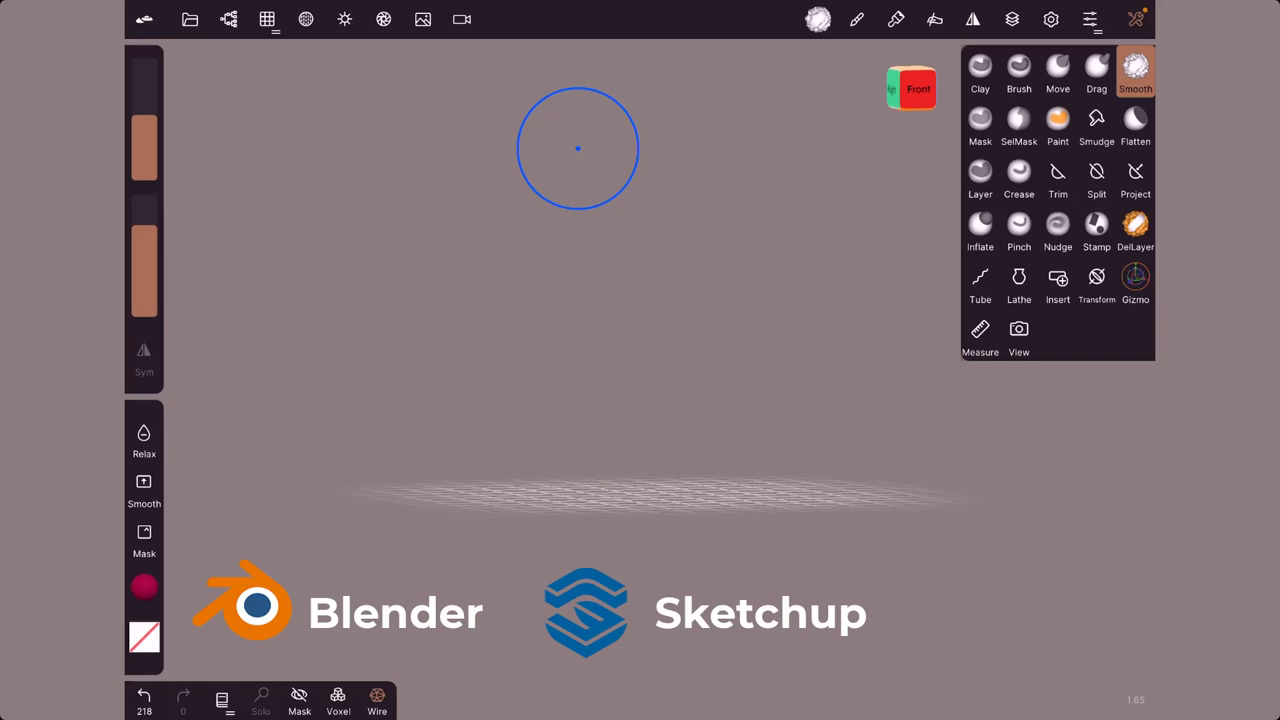
Confirm Orthographic camera projection, then bring up the Scene panel's list of primitives.
left_click(461, 19)
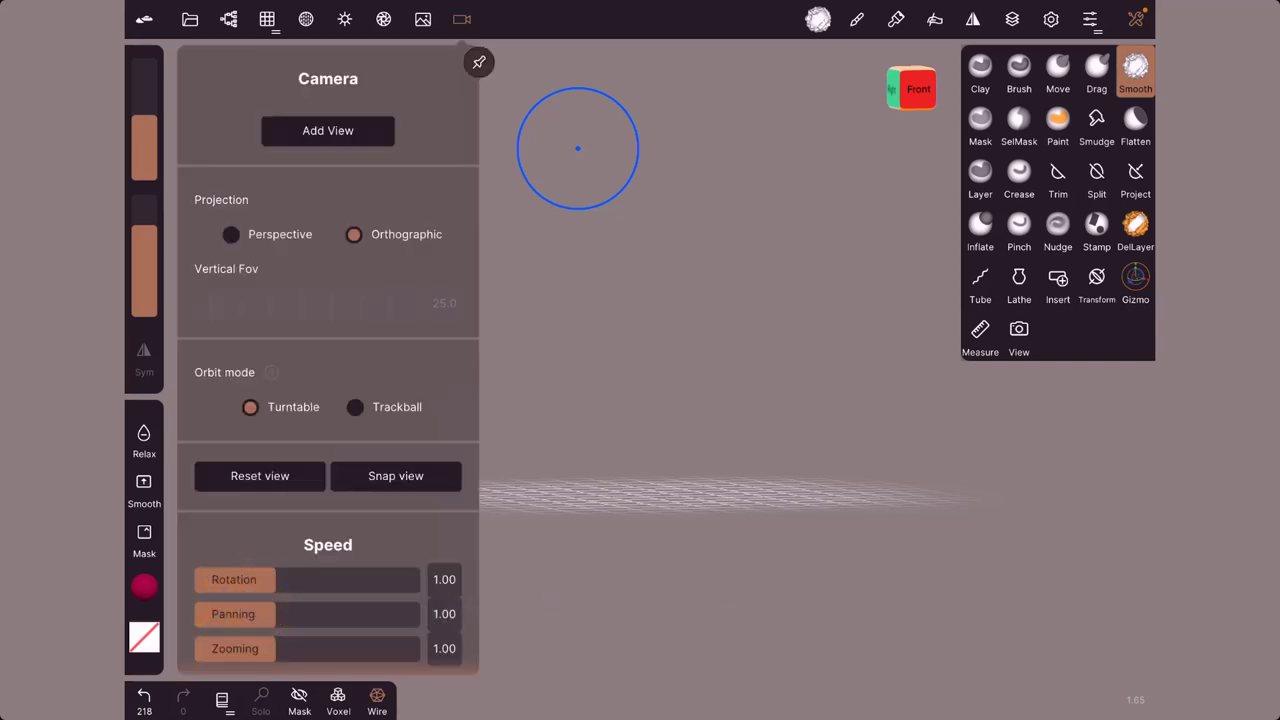
left_click(633, 305)
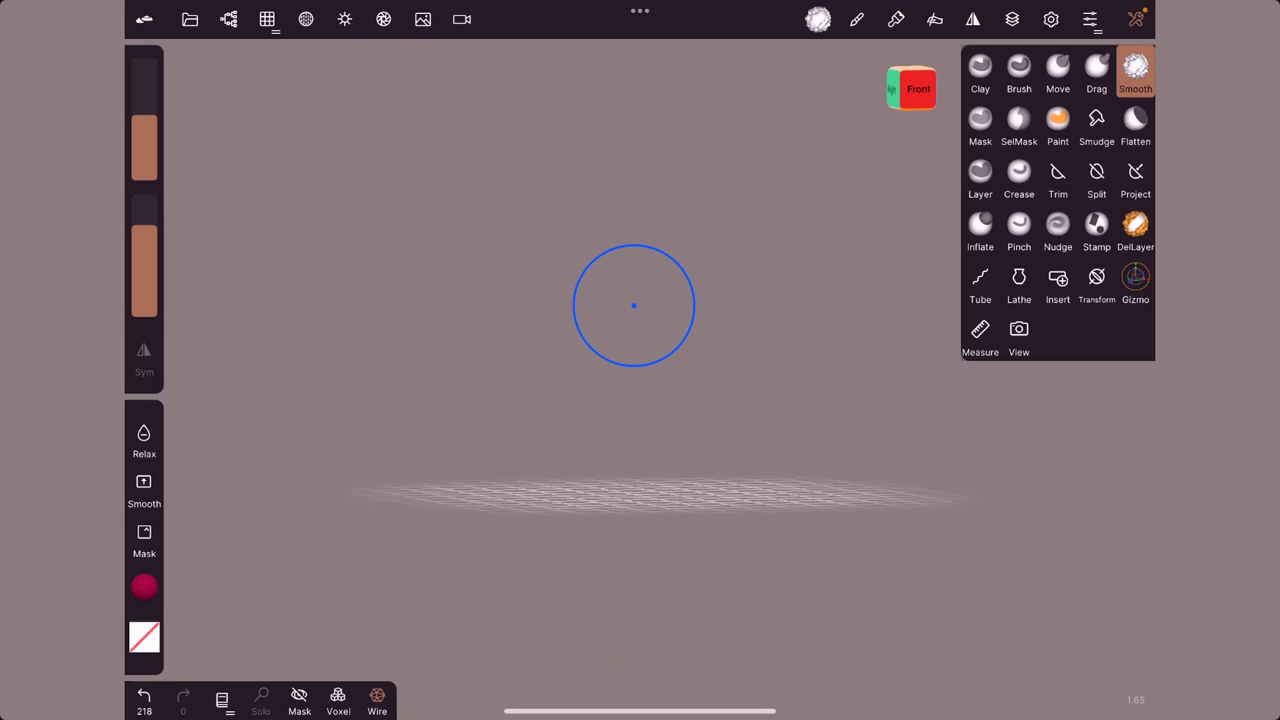
left_click(461, 19)
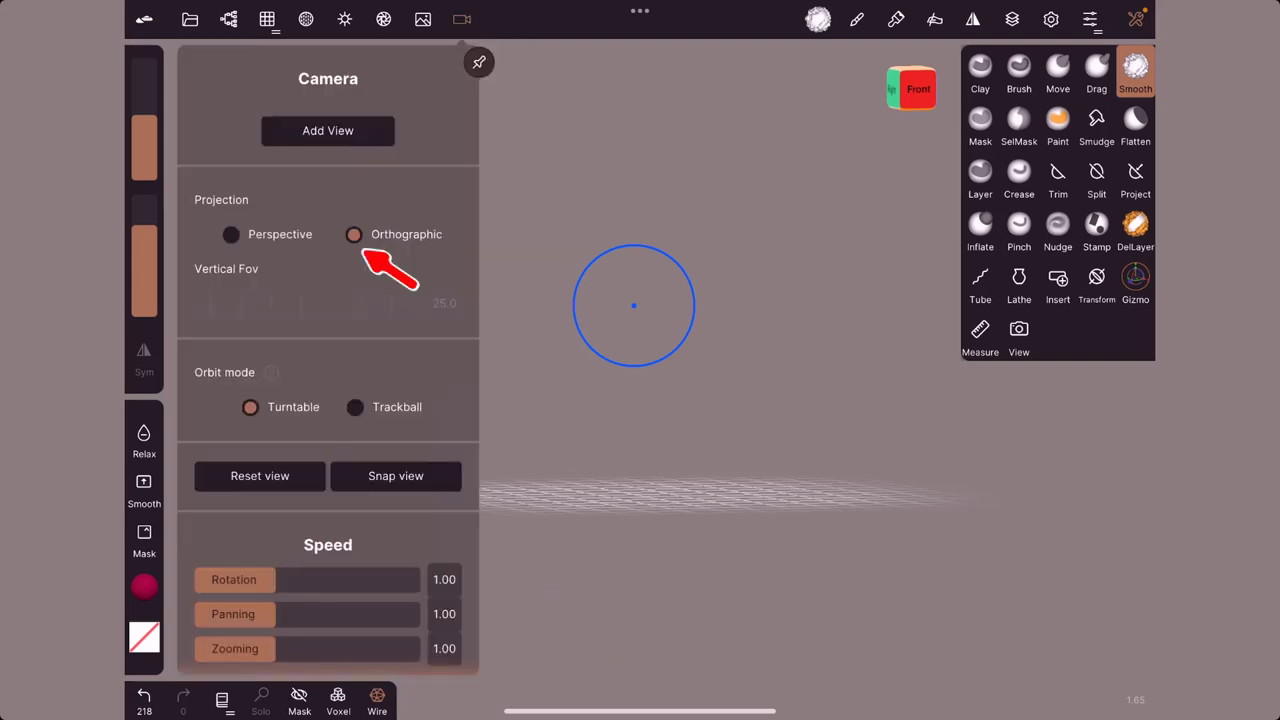
left_click(593, 165)
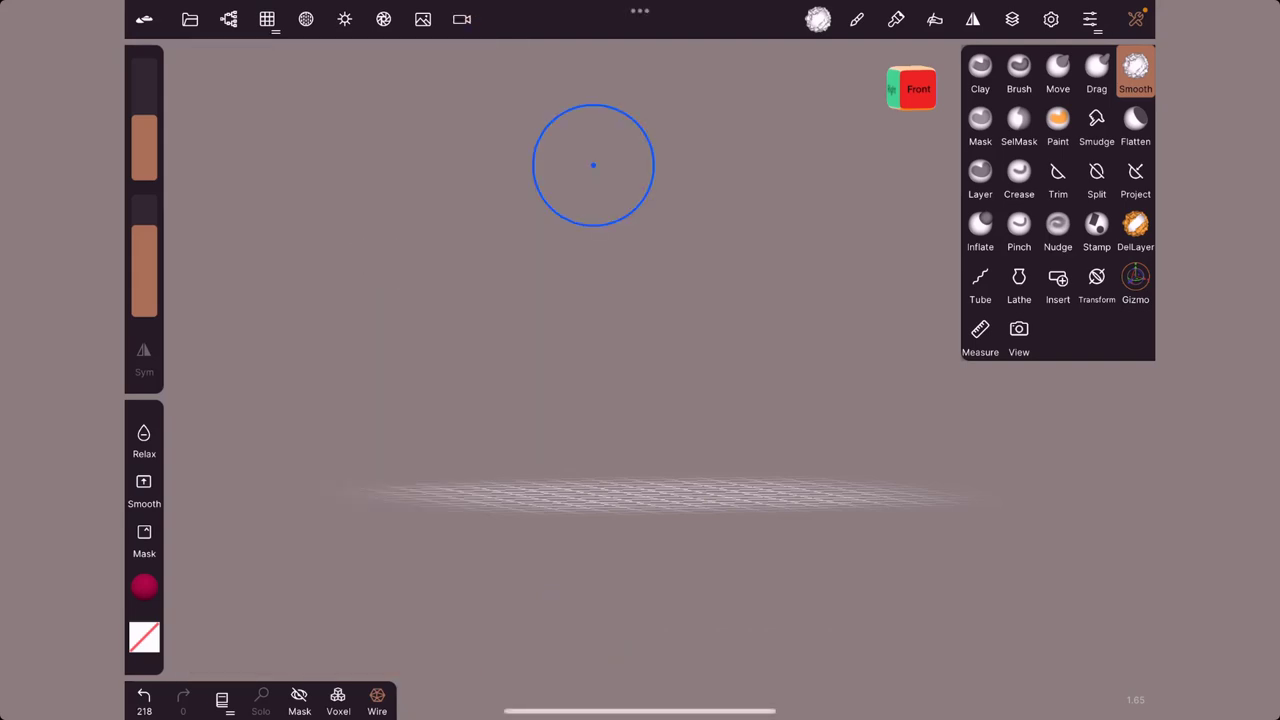
left_click(228, 19)
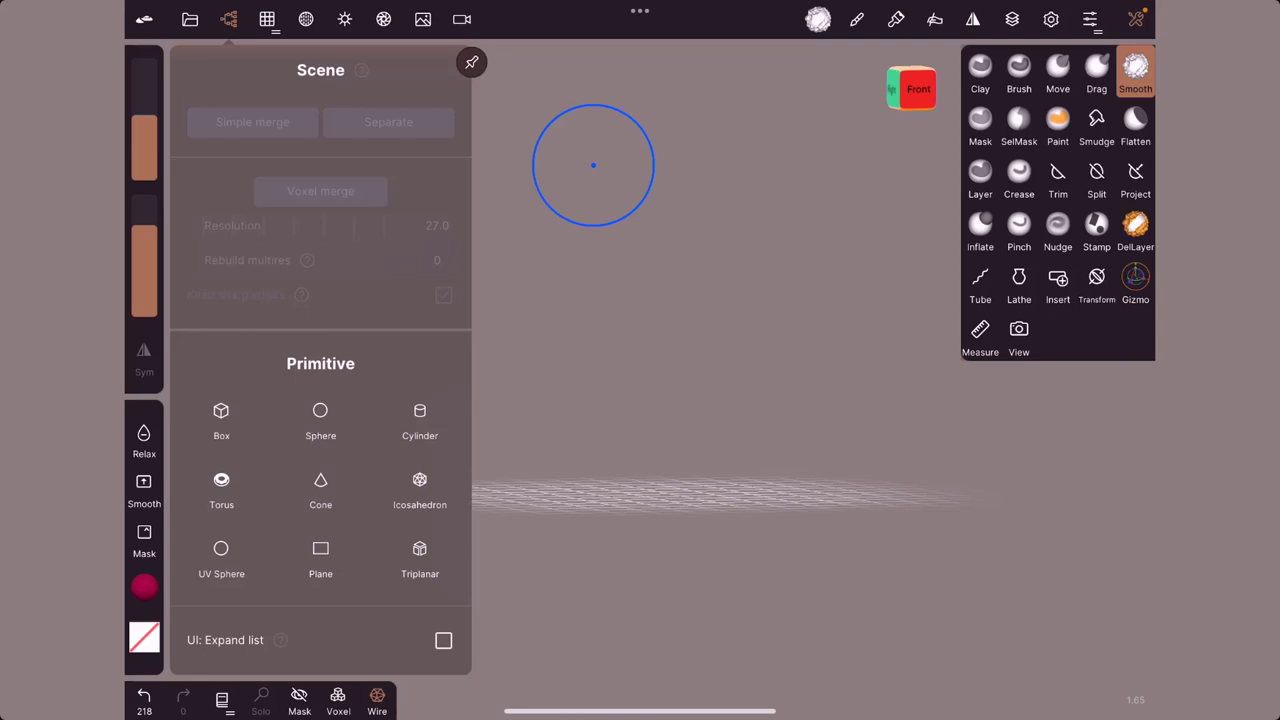
Add a Box primitive with its divisions reduced to 3.
left_click(221, 417)
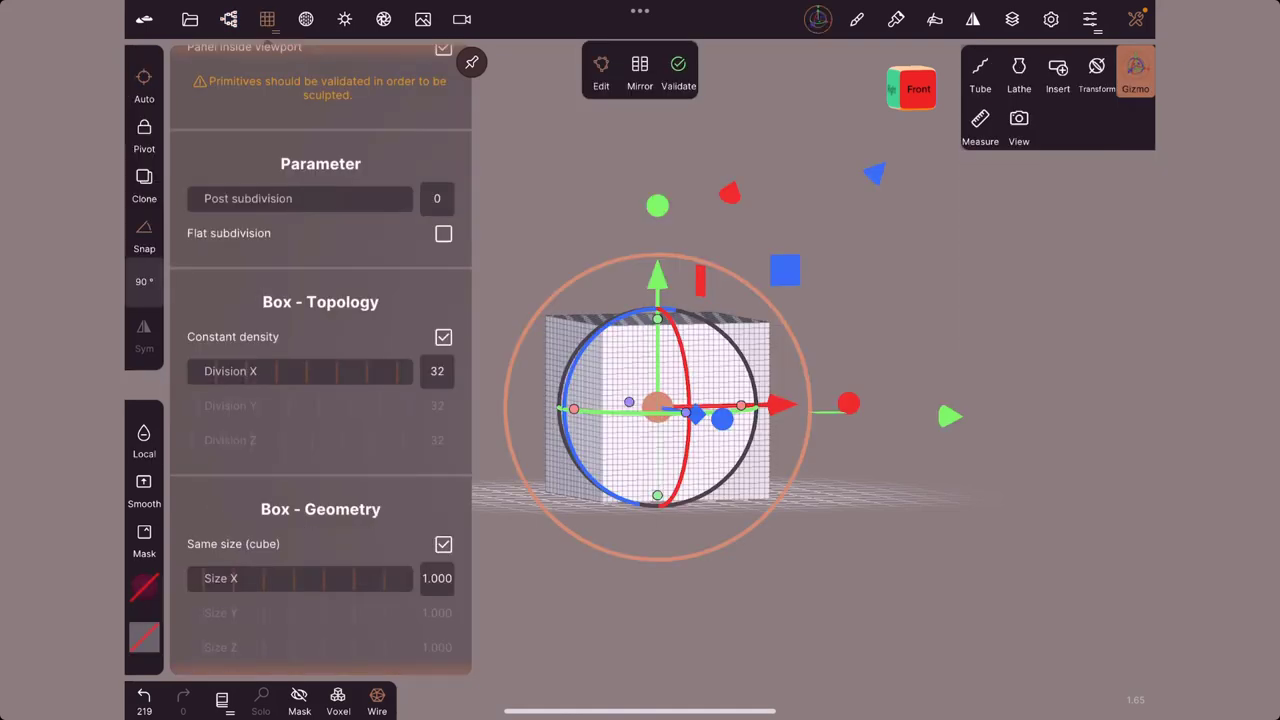
left_click_drag(330, 371, 195, 373)
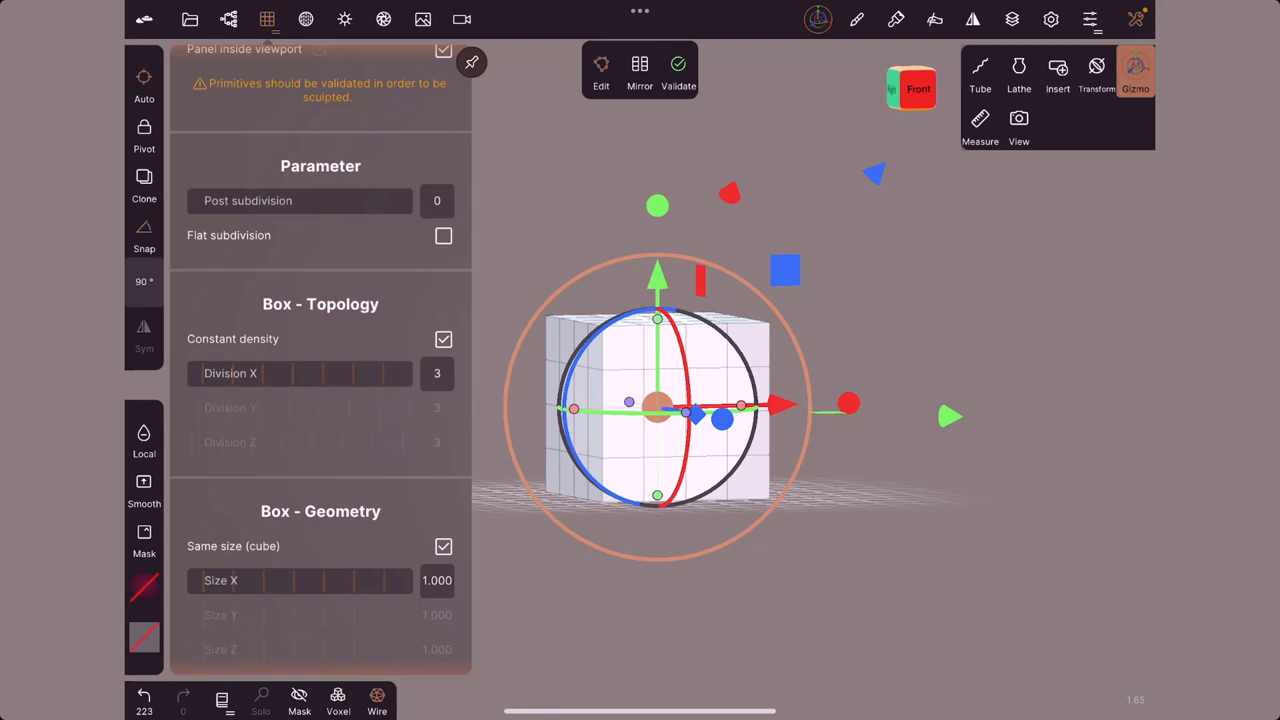
left_click_drag(1000, 350, 900, 450)
left_click_drag(1000, 400, 950, 400)
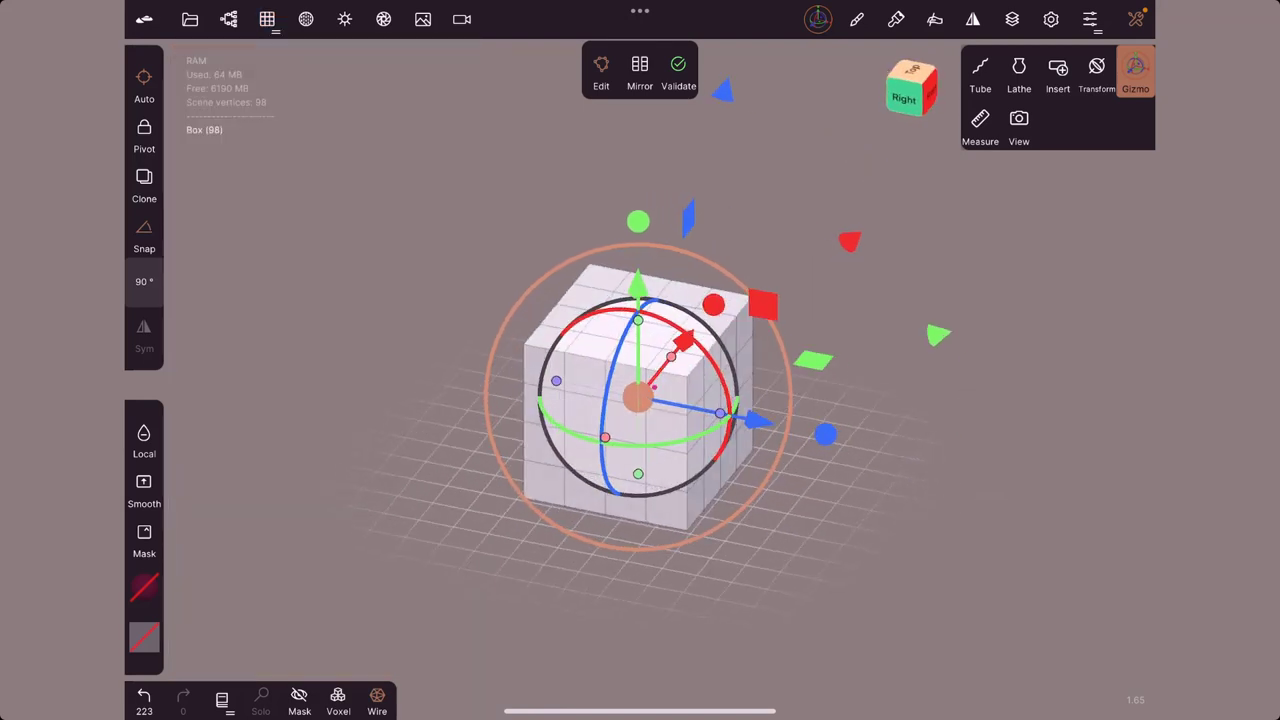
Narrow the box along the blue and red axes into a slim column.
left_click_drag(828, 432, 792, 425)
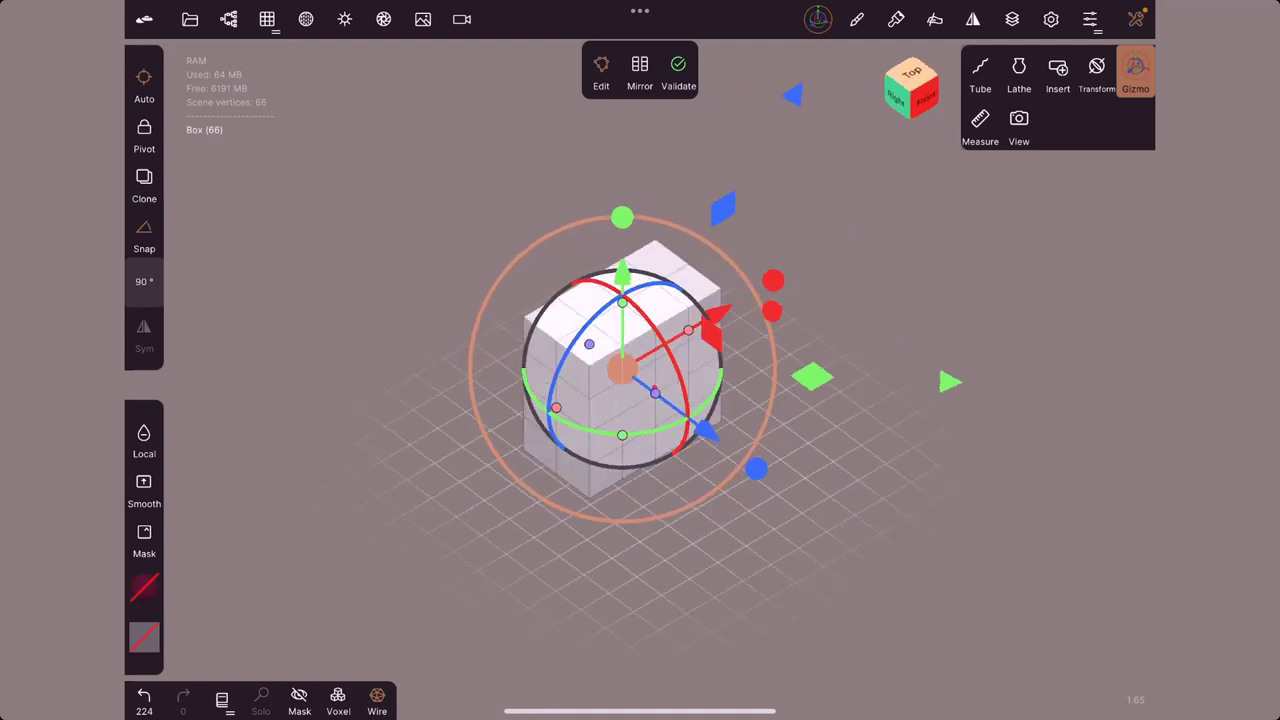
left_click_drag(1000, 450, 1100, 430)
left_click_drag(872, 388, 822, 386)
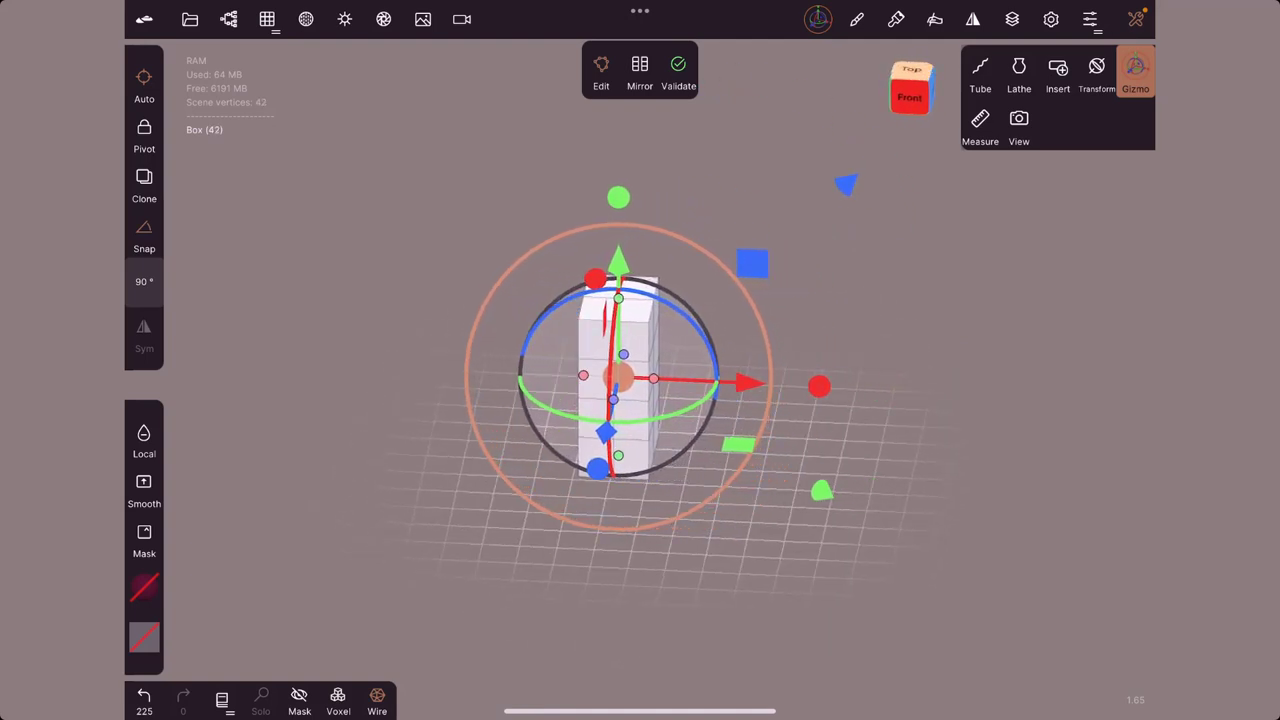
left_click_drag(820, 300, 753, 345)
left_click_drag(950, 450, 850, 440)
left_click_drag(727, 467, 690, 467)
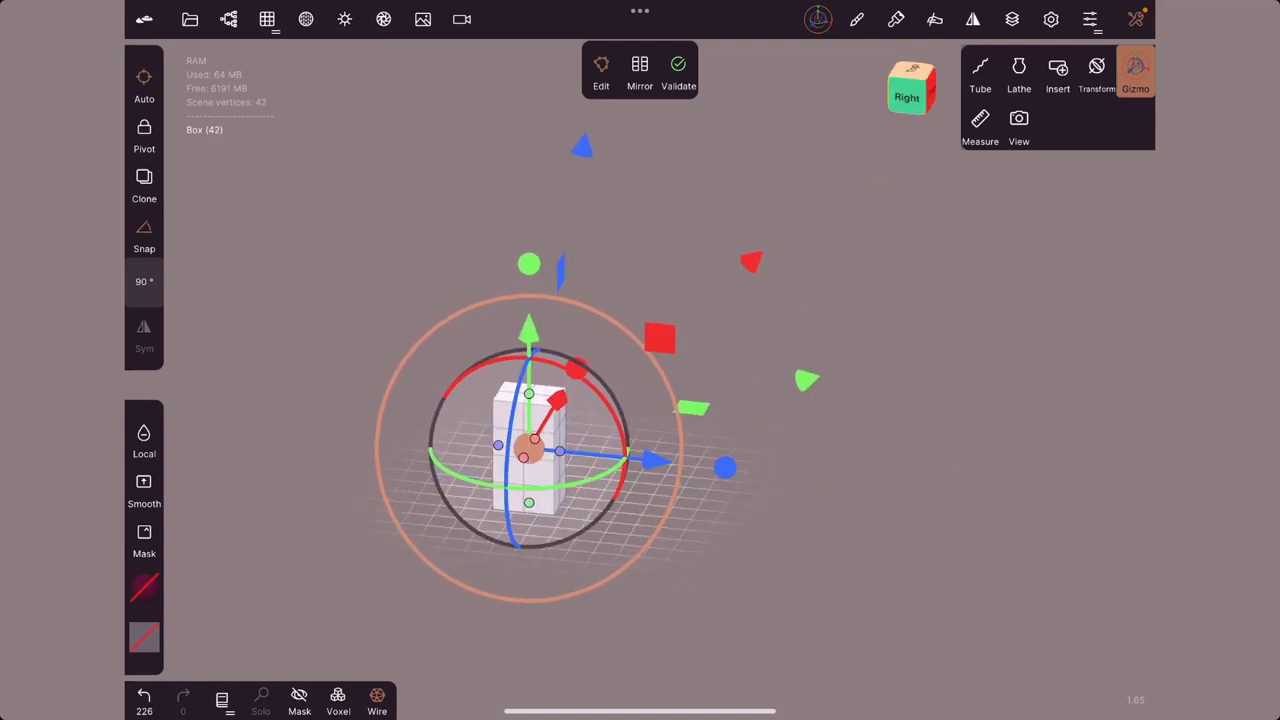
mouse_move(800, 500)
left_mouse_down()
mouse_move(824, 474)
mouse_move(900, 452)
mouse_move(950, 455)
left_mouse_up()
Stretch the box upward into a tall leg and frame it in front view.
left_click_drag(558, 290, 558, 165)
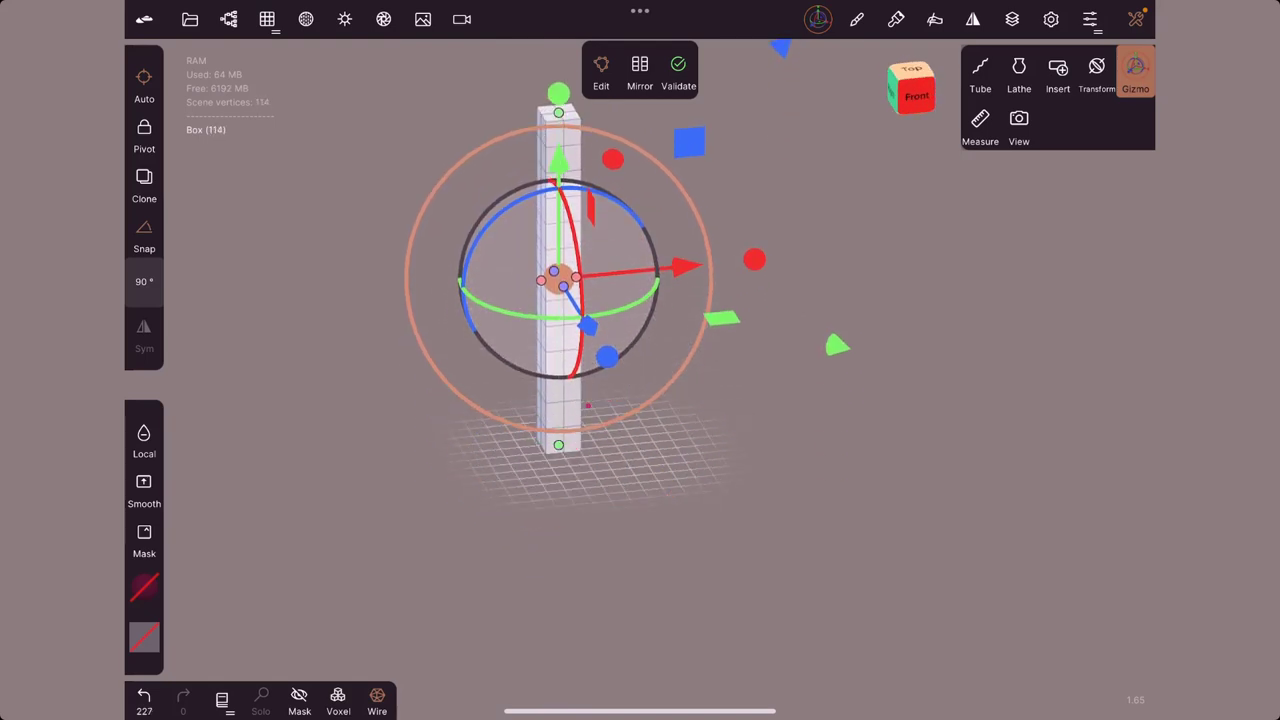
left_click(917, 96)
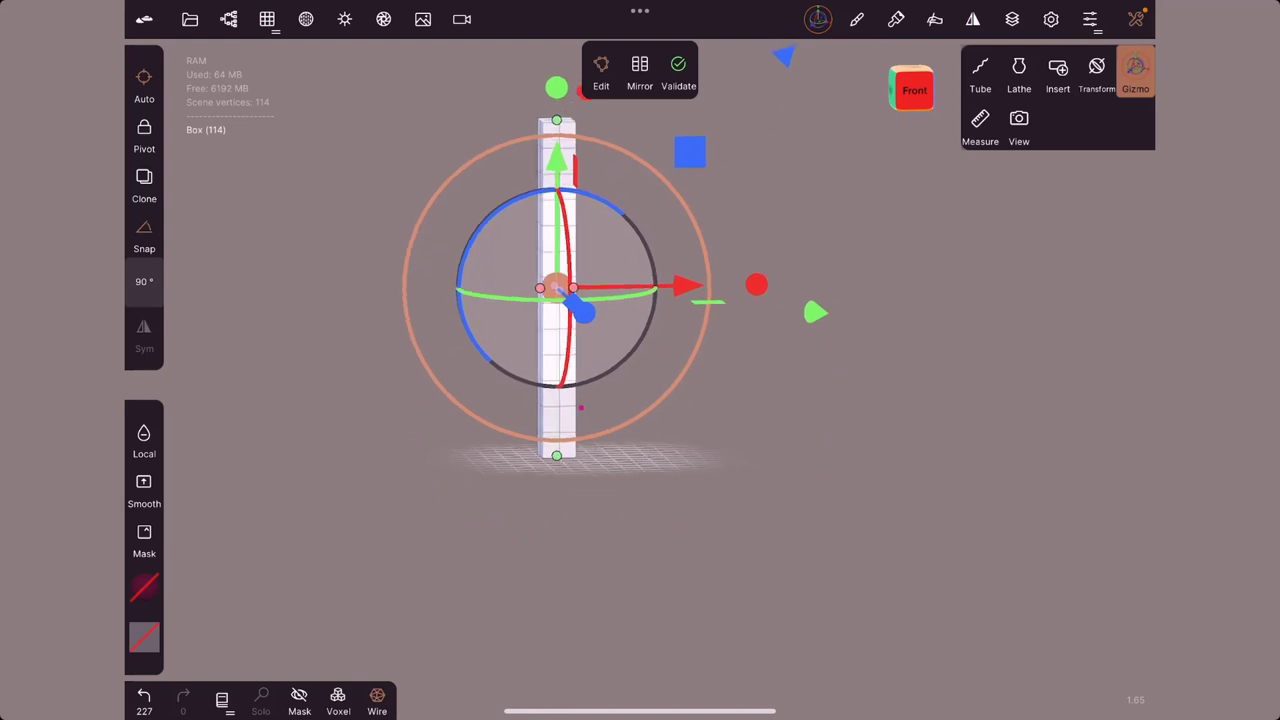
middle_click_drag(640, 400, 563, 460)
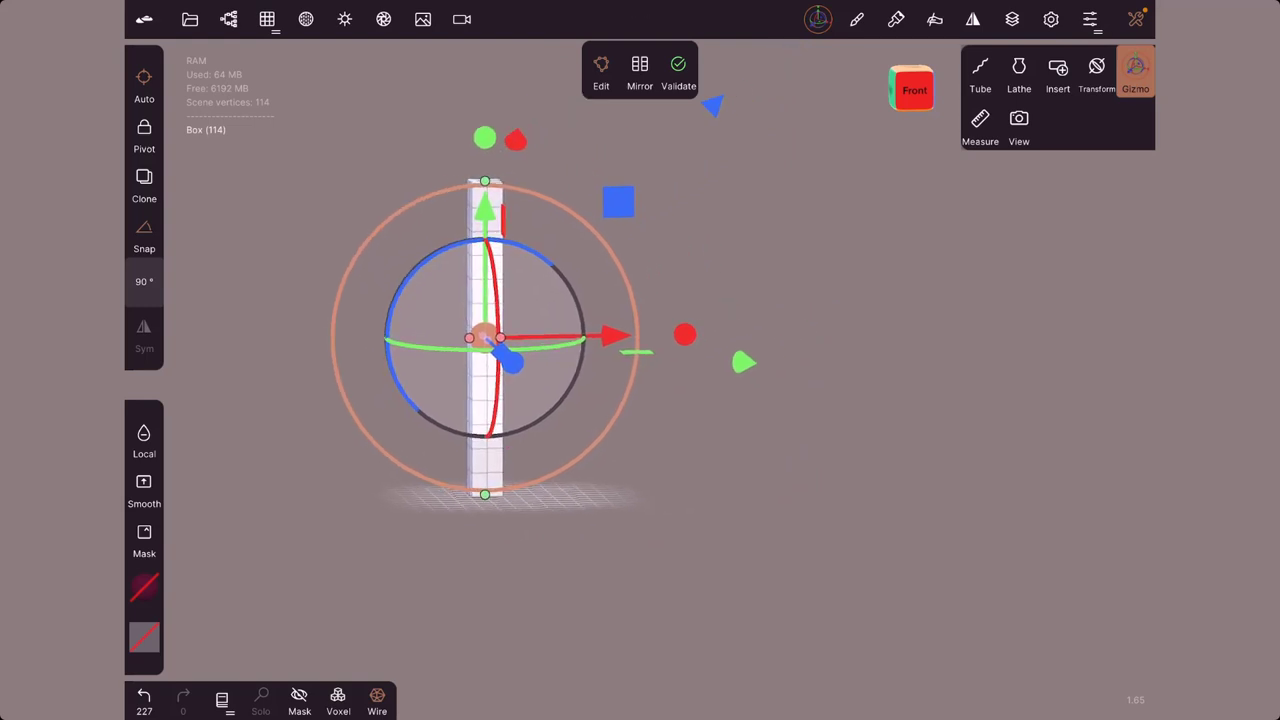
mouse_move(820, 450)
middle_mouse_down()
mouse_move(770, 440)
mouse_move(760, 400)
mouse_move(765, 445)
mouse_move(800, 440)
middle_mouse_up()
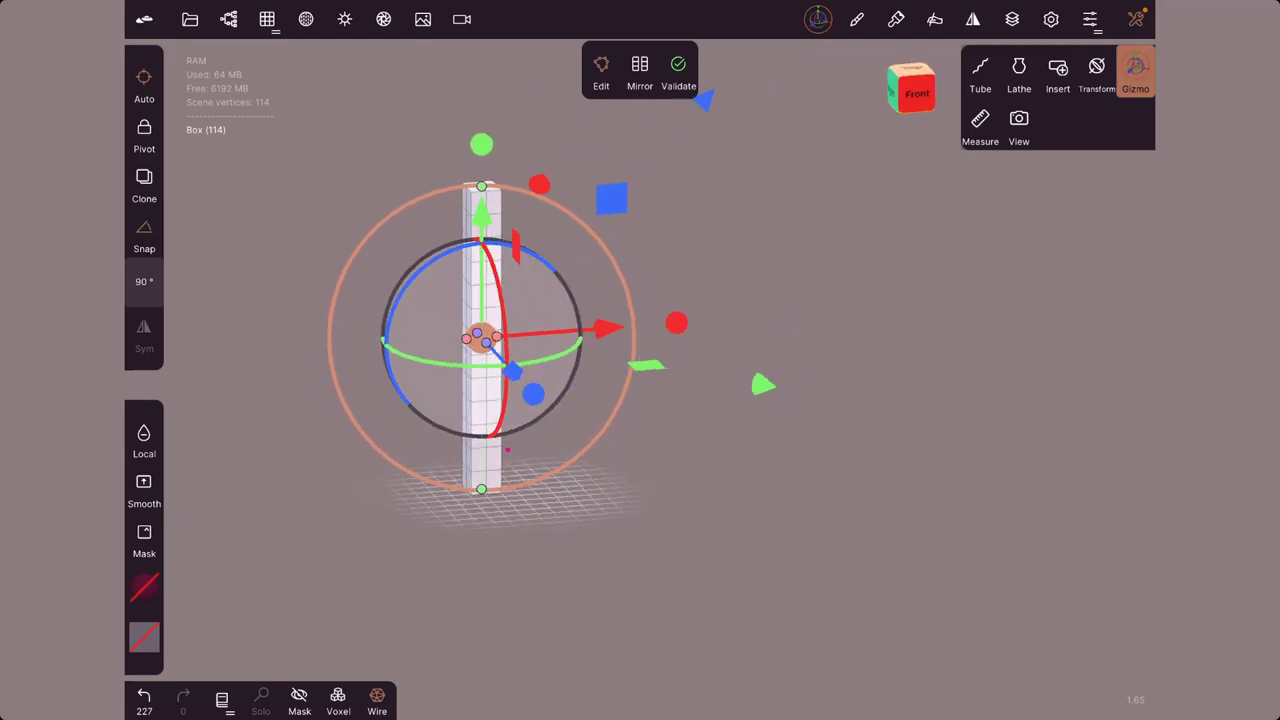
Validate the box into a sculptable mesh and switch to the Transform tool.
left_click(695, 80)
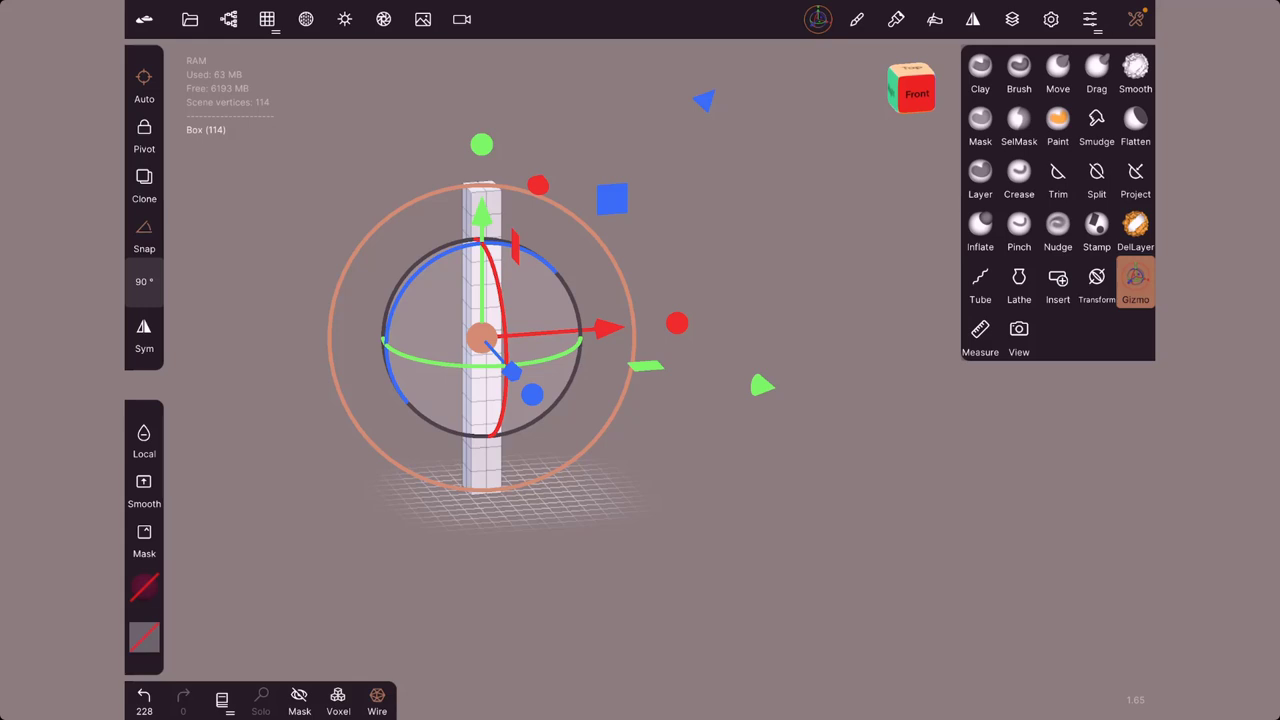
left_click(1096, 280)
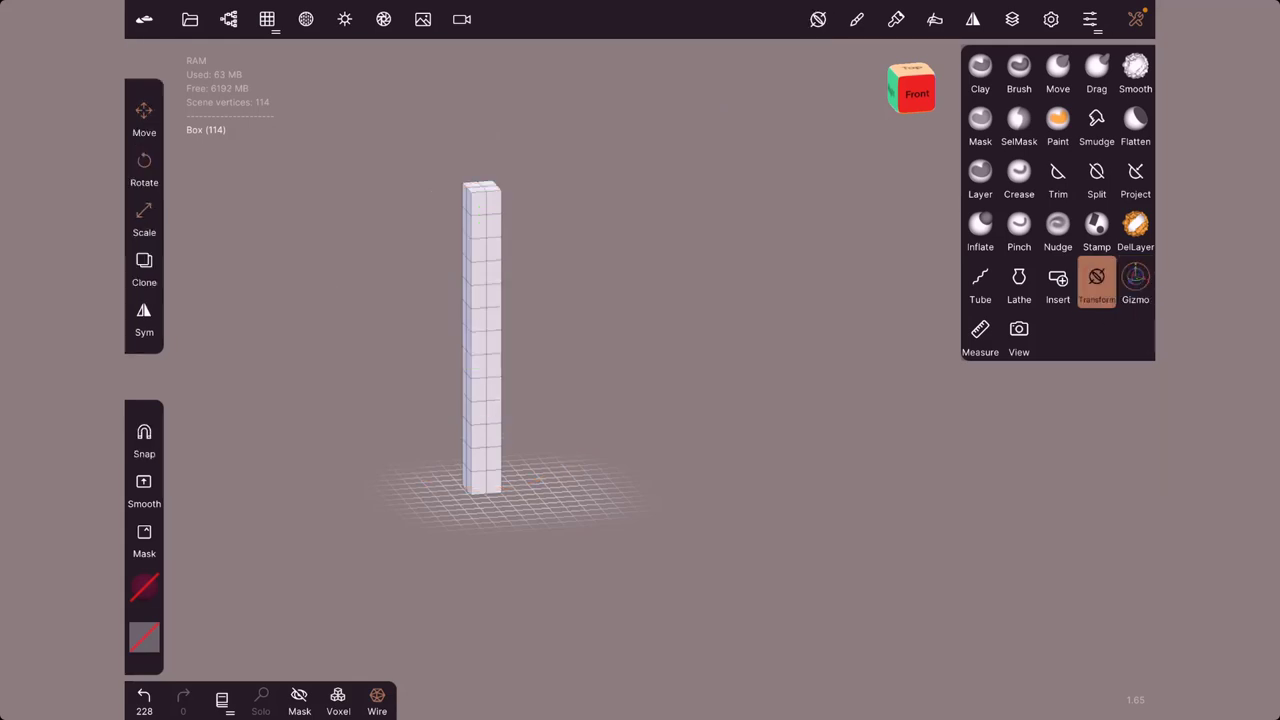
left_click(917, 93)
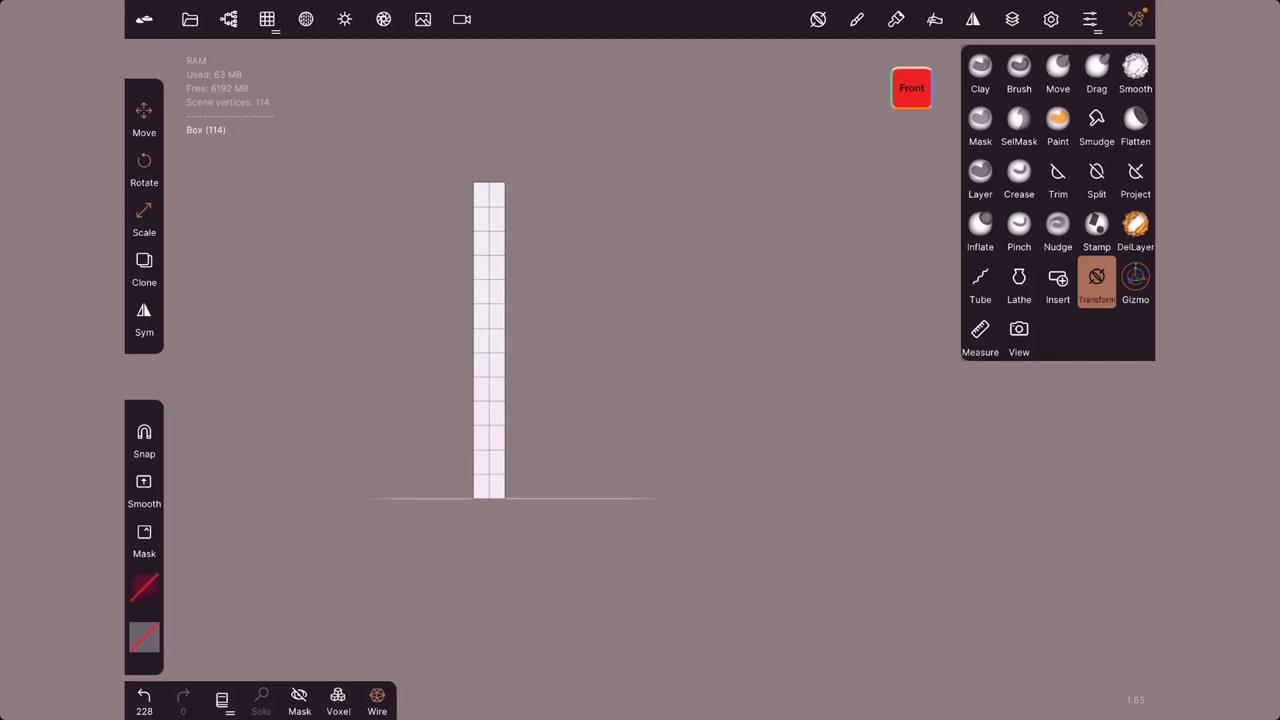
Clone the leg with the gizmo, placing a duplicate to its right, and show the scene list.
left_click(140, 268)
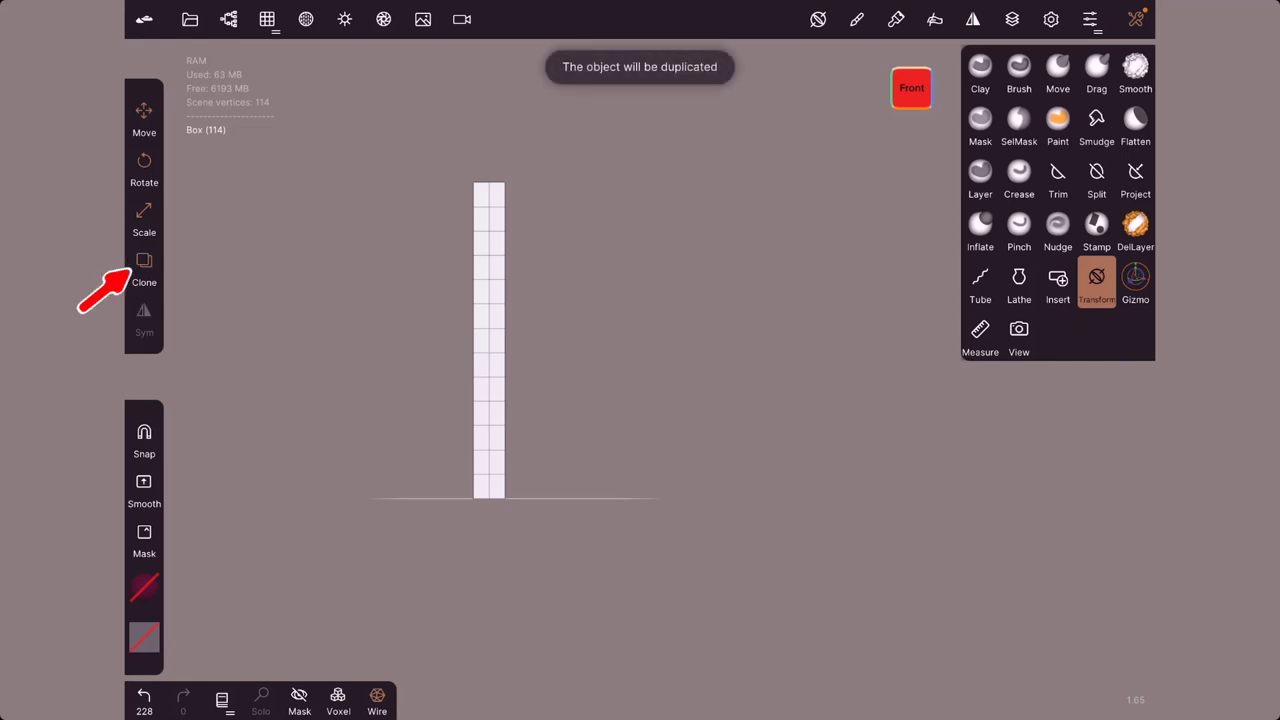
left_click(1135, 285)
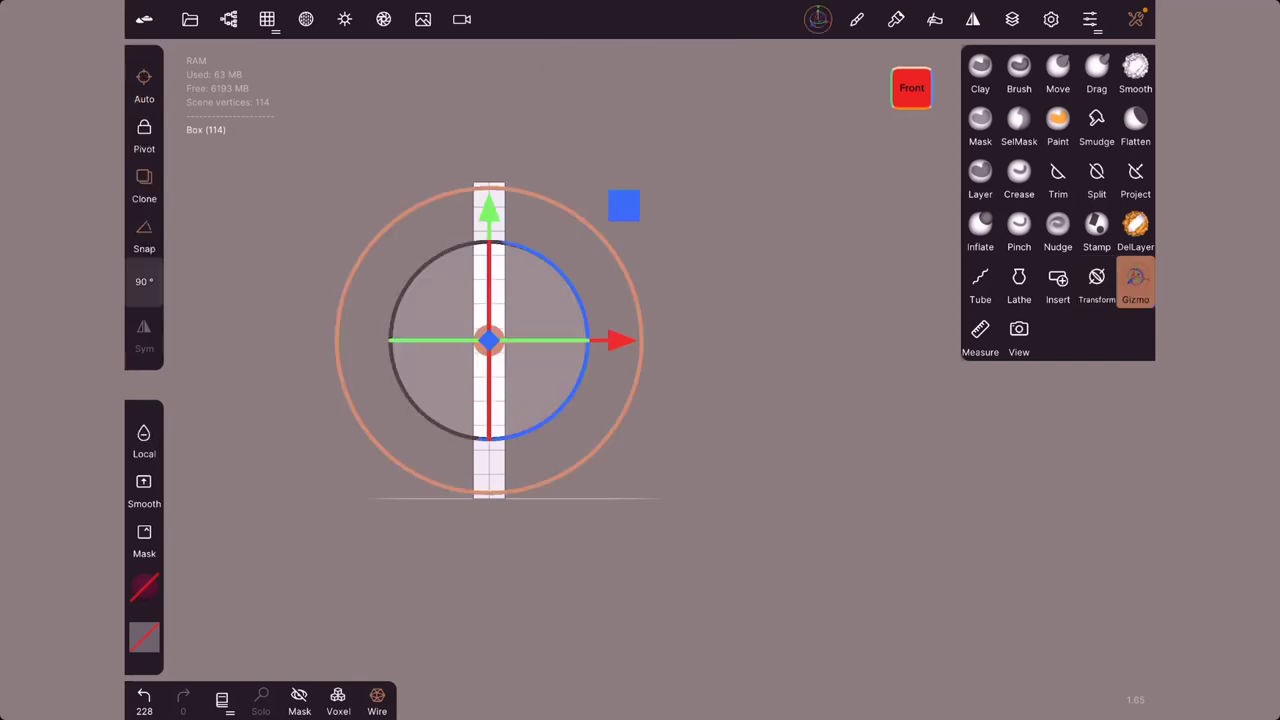
left_click_drag(620, 340, 804, 340)
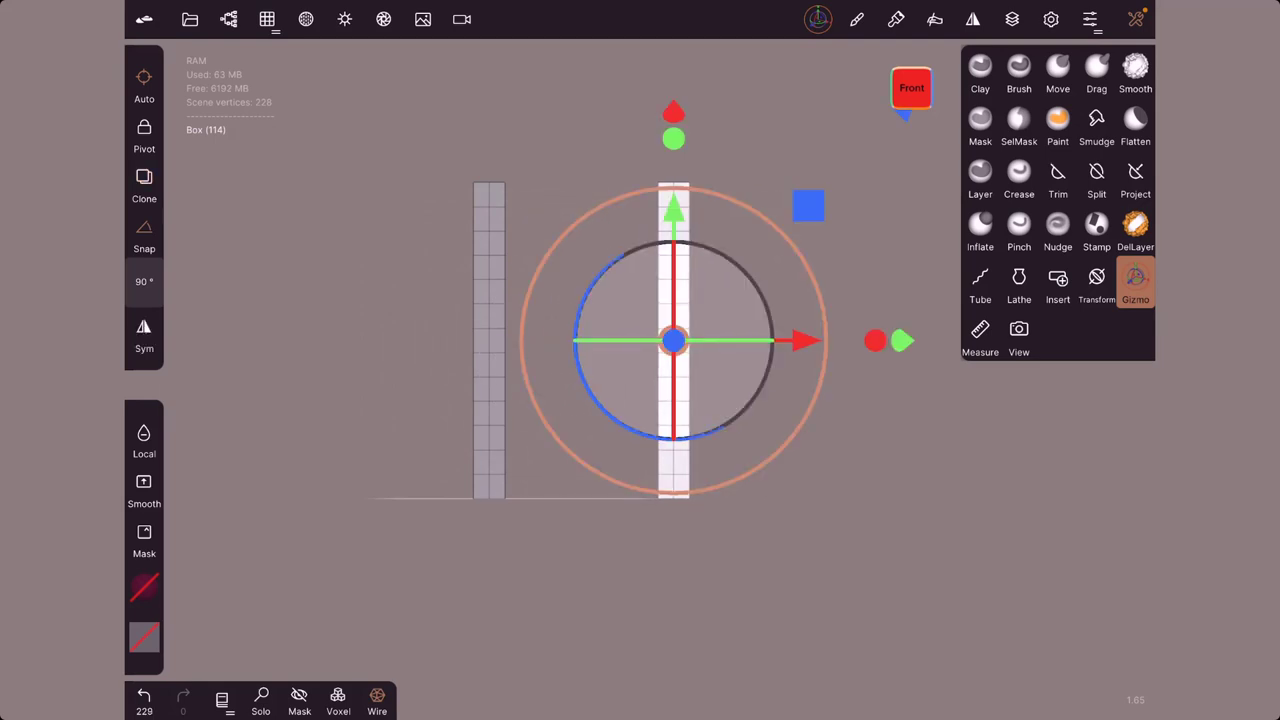
left_click(228, 19)
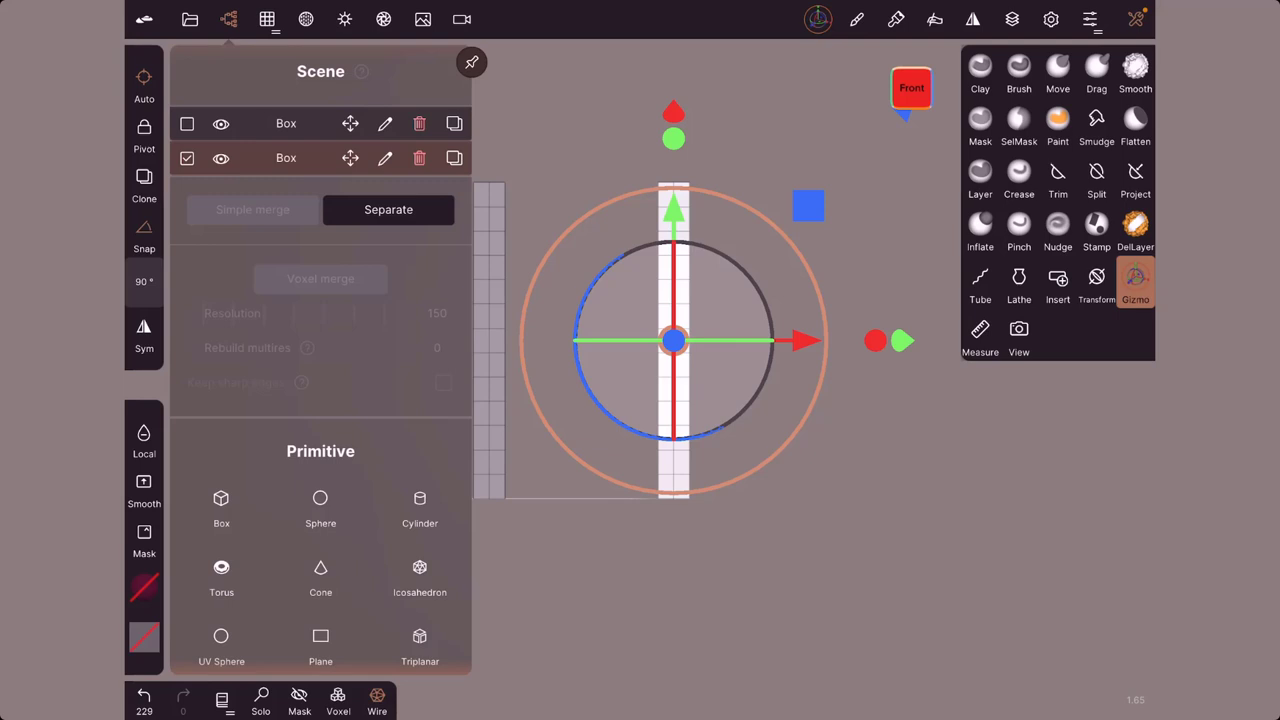
Select both legs and clone them to the right in Right view, giving four leg columns.
left_click(187, 123)
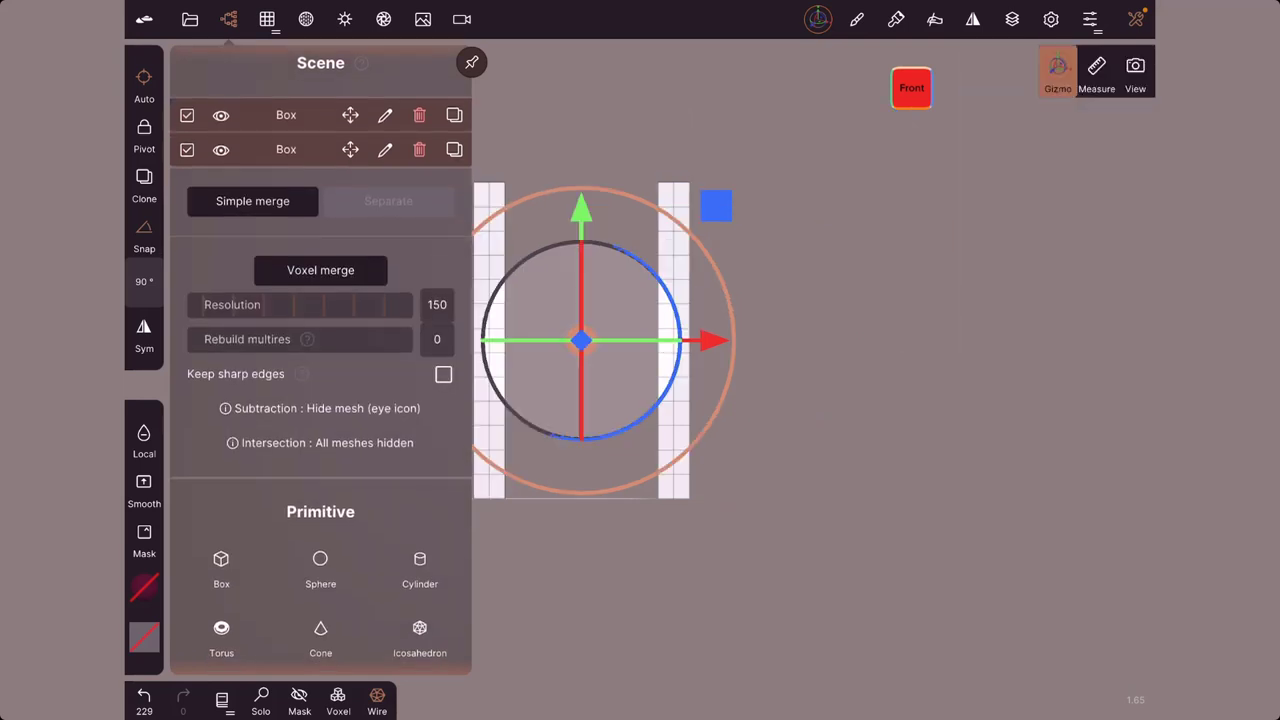
left_click_drag(850, 400, 650, 400)
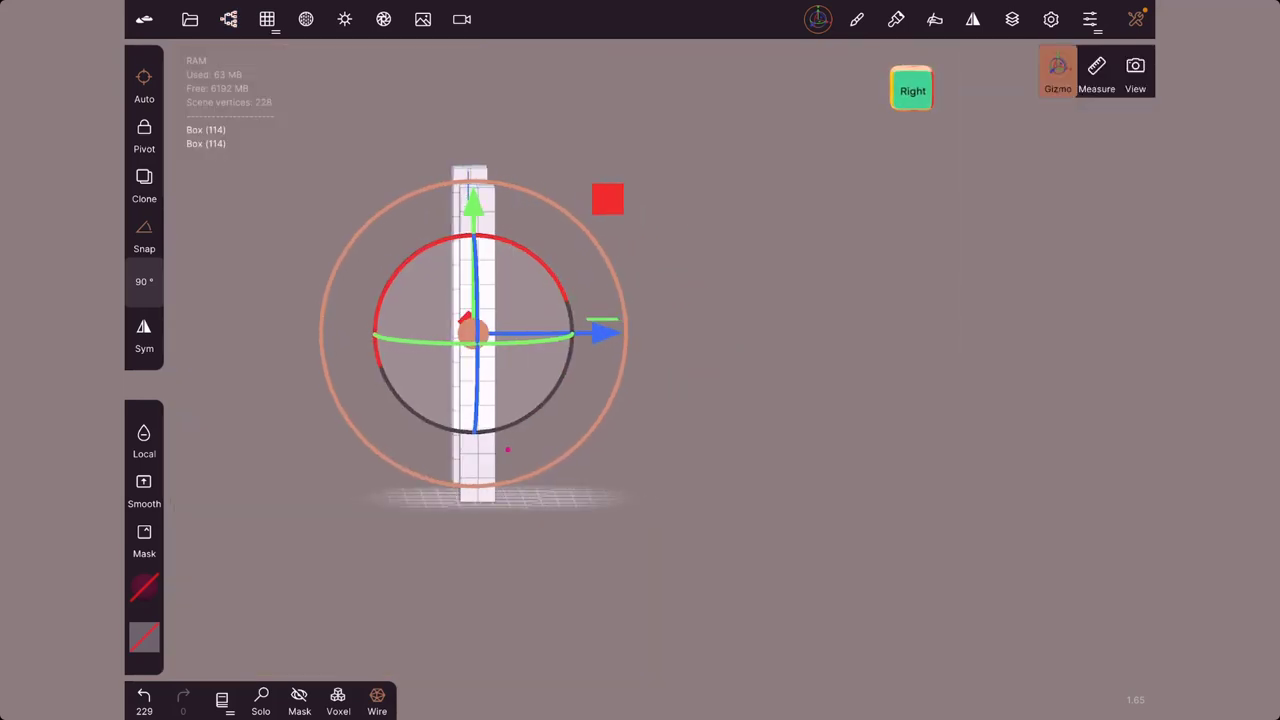
left_click(912, 90)
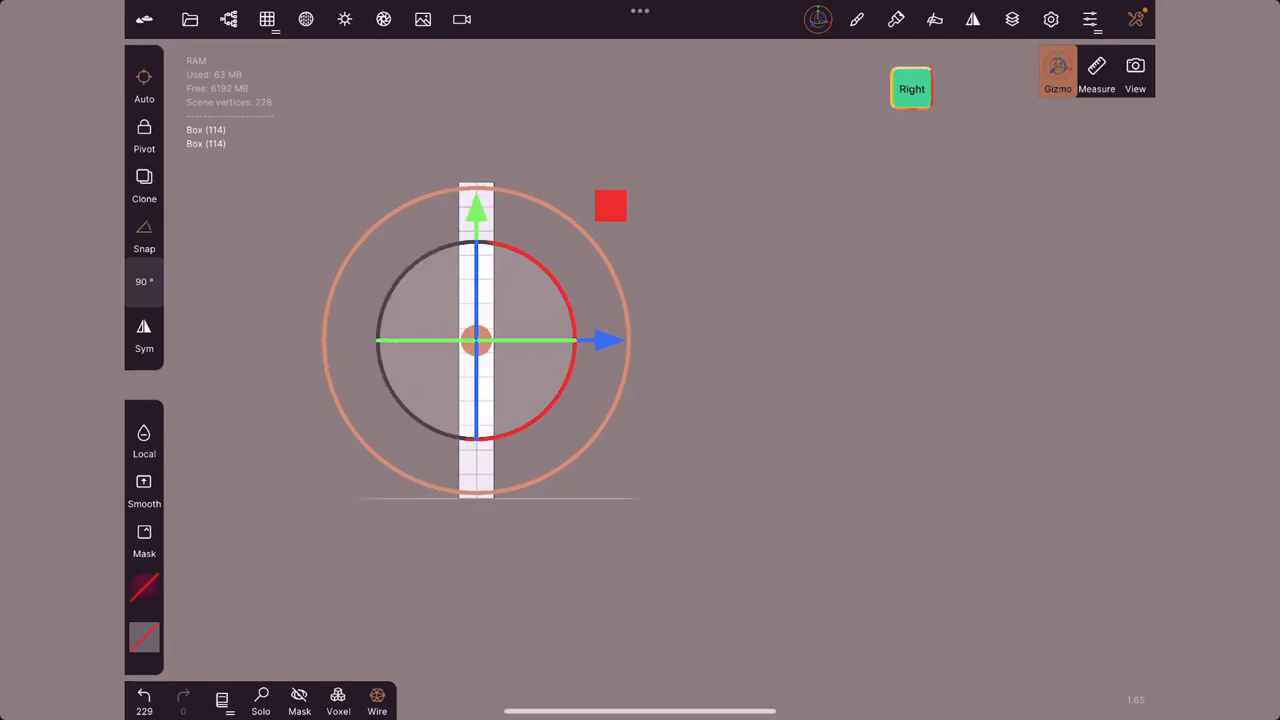
left_click(144, 185)
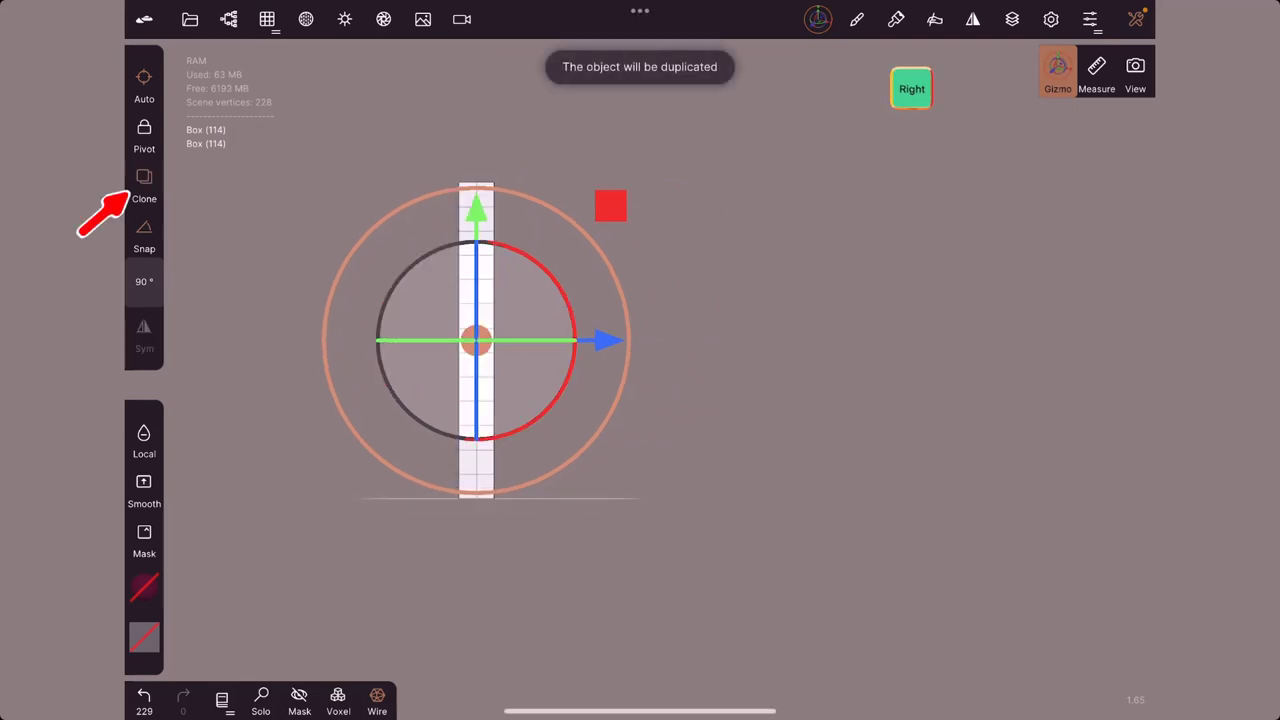
left_click_drag(605, 341, 797, 341)
left_click_drag(1000, 450, 900, 480)
left_click(910, 94)
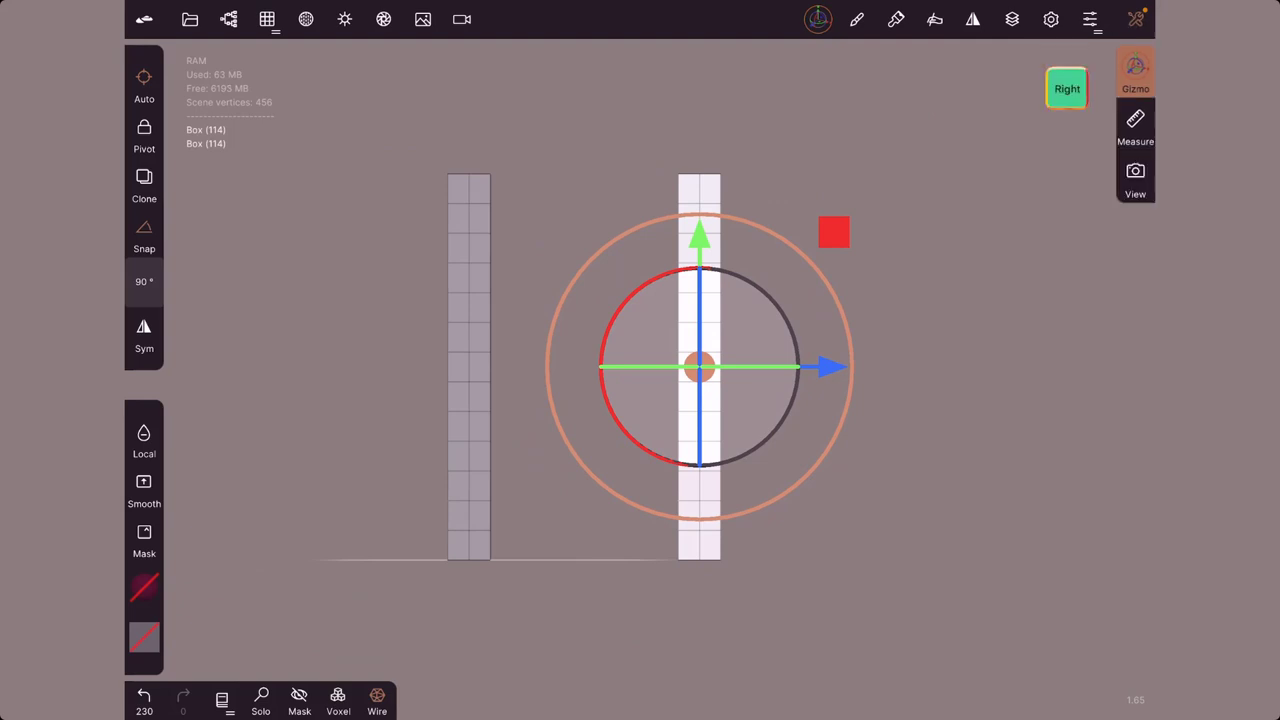
Switch to the Insert tool and bring up the Scene list to add a primitive.
left_click(228, 19)
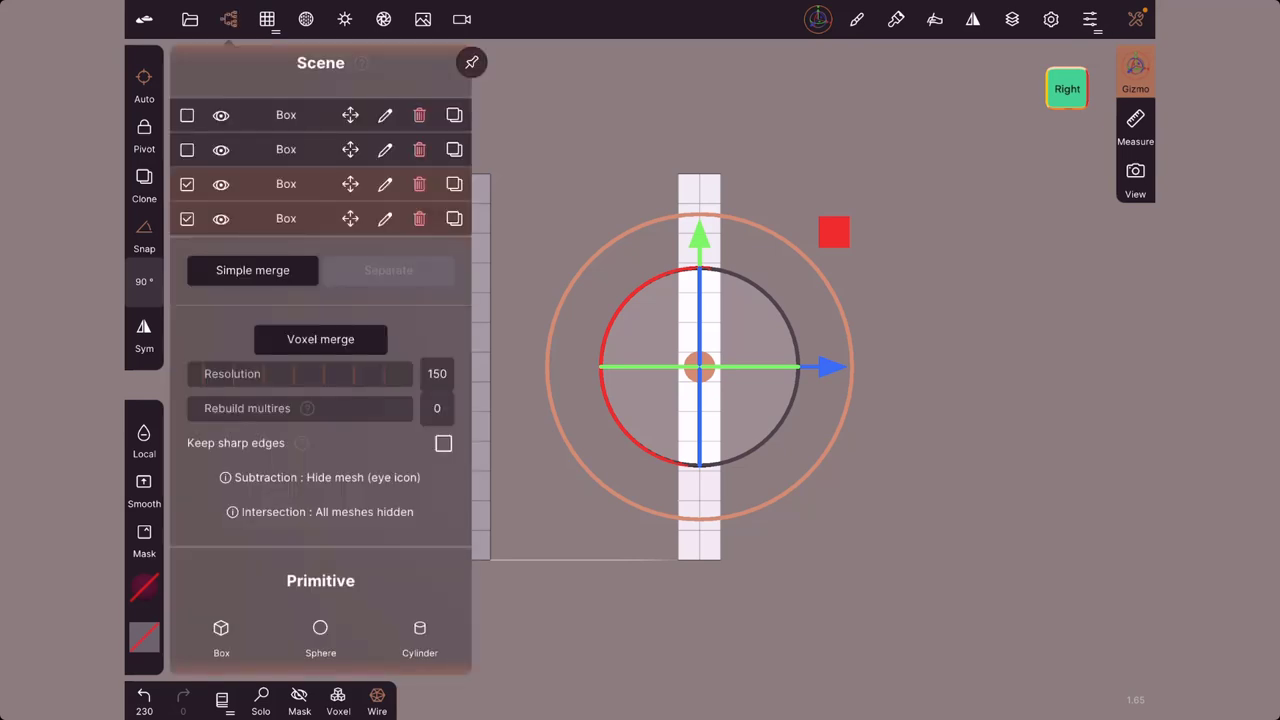
left_click(228, 19)
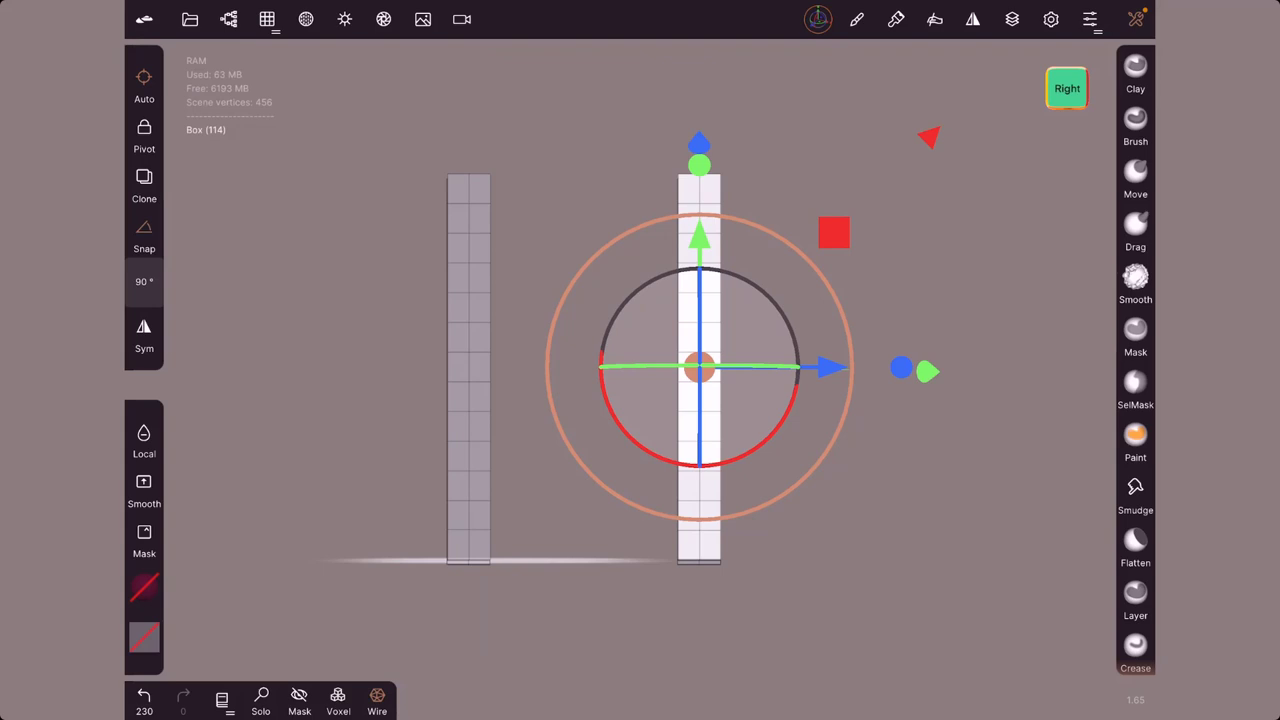
left_click(1136, 19)
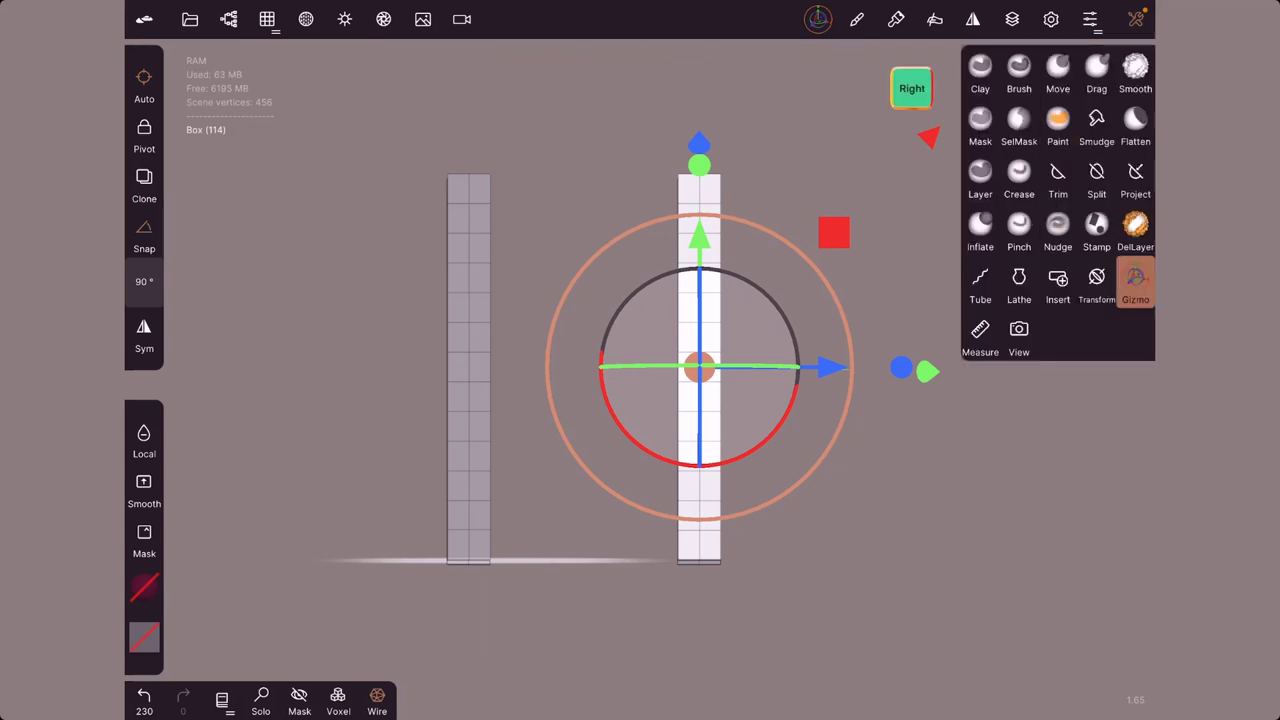
left_click(1058, 285)
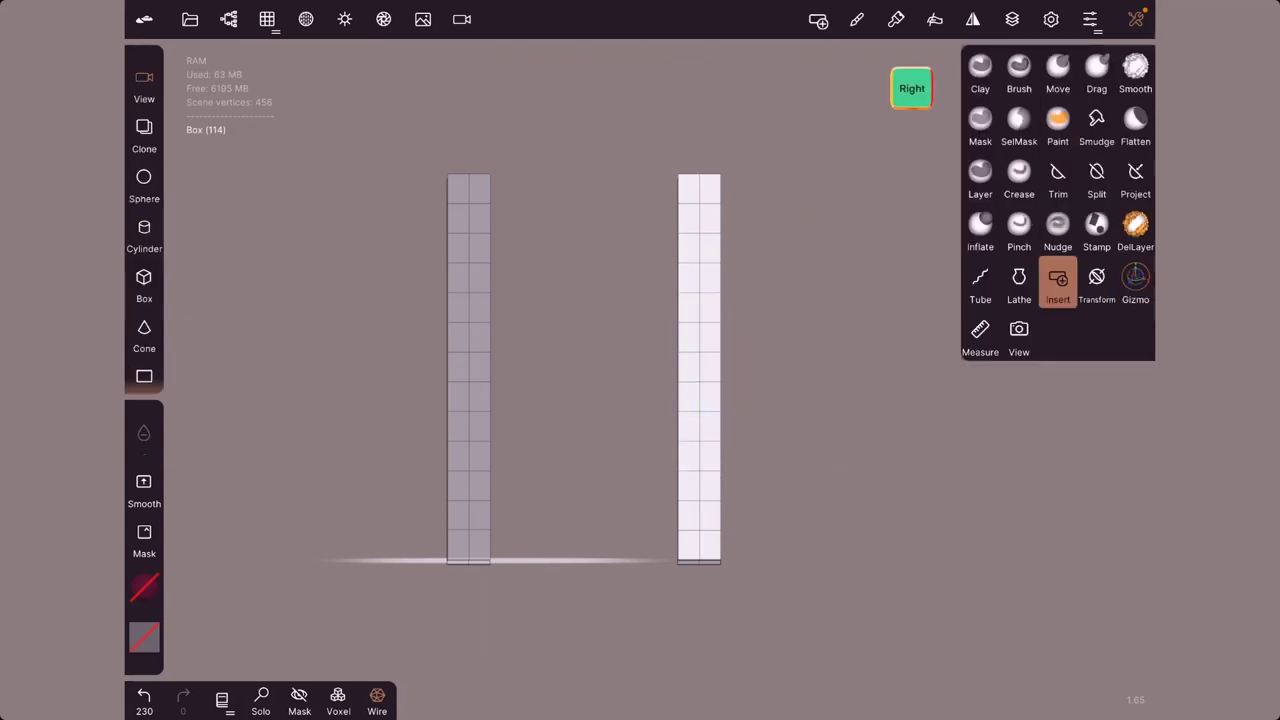
left_click(228, 19)
Insert a new Box with lowered divisions and lift it above the legs.
left_click(221, 565)
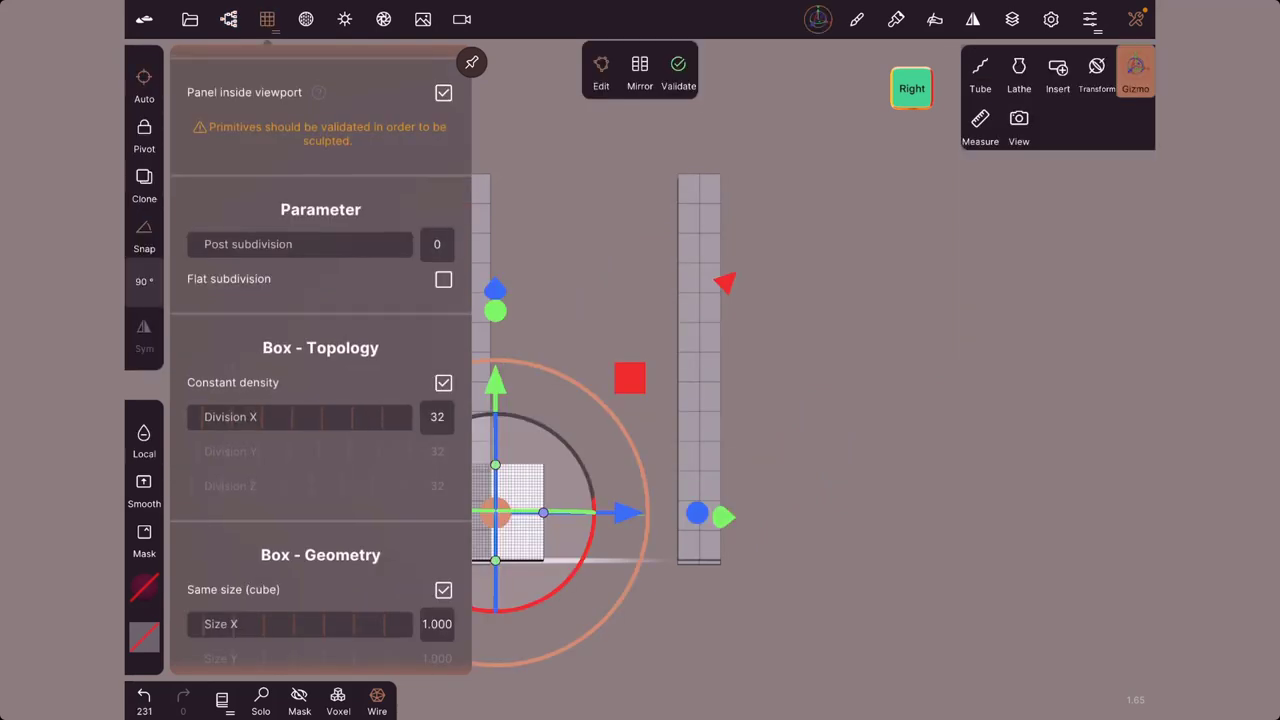
left_click_drag(300, 418, 180, 418)
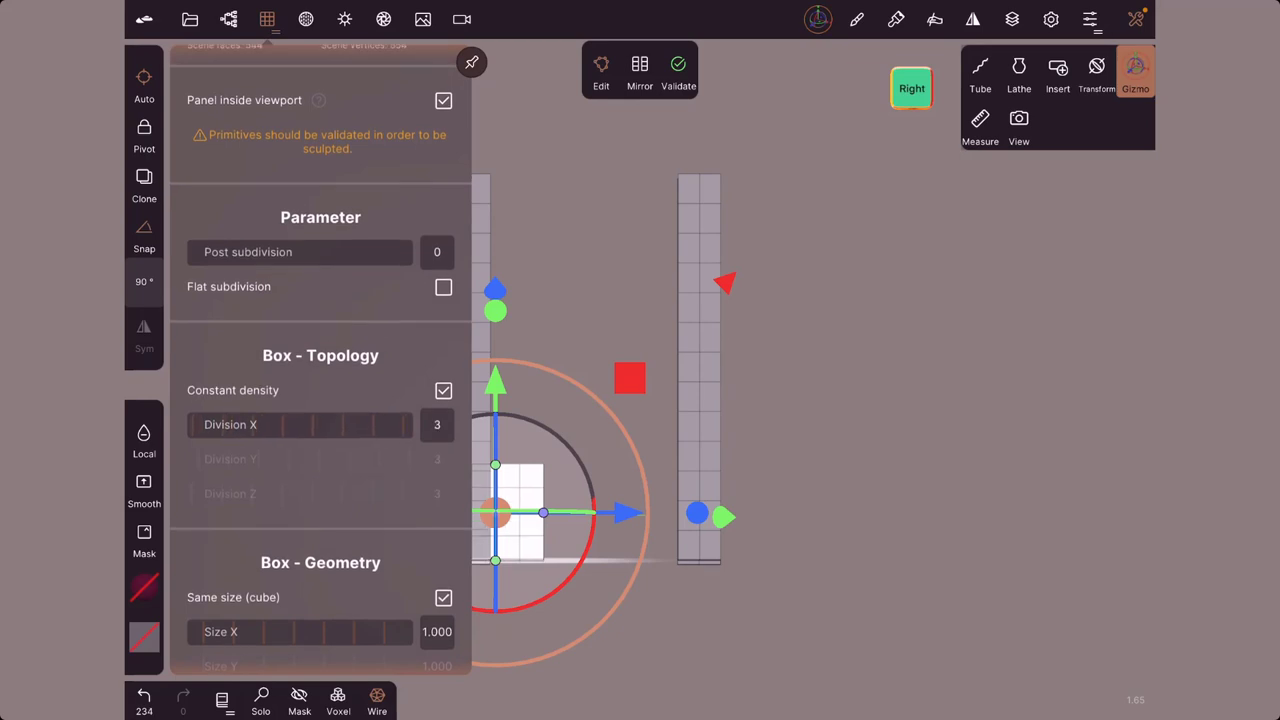
mouse_move(495, 380)
left_mouse_down()
mouse_move(495, 18)
mouse_move(495, 36)
left_mouse_up()
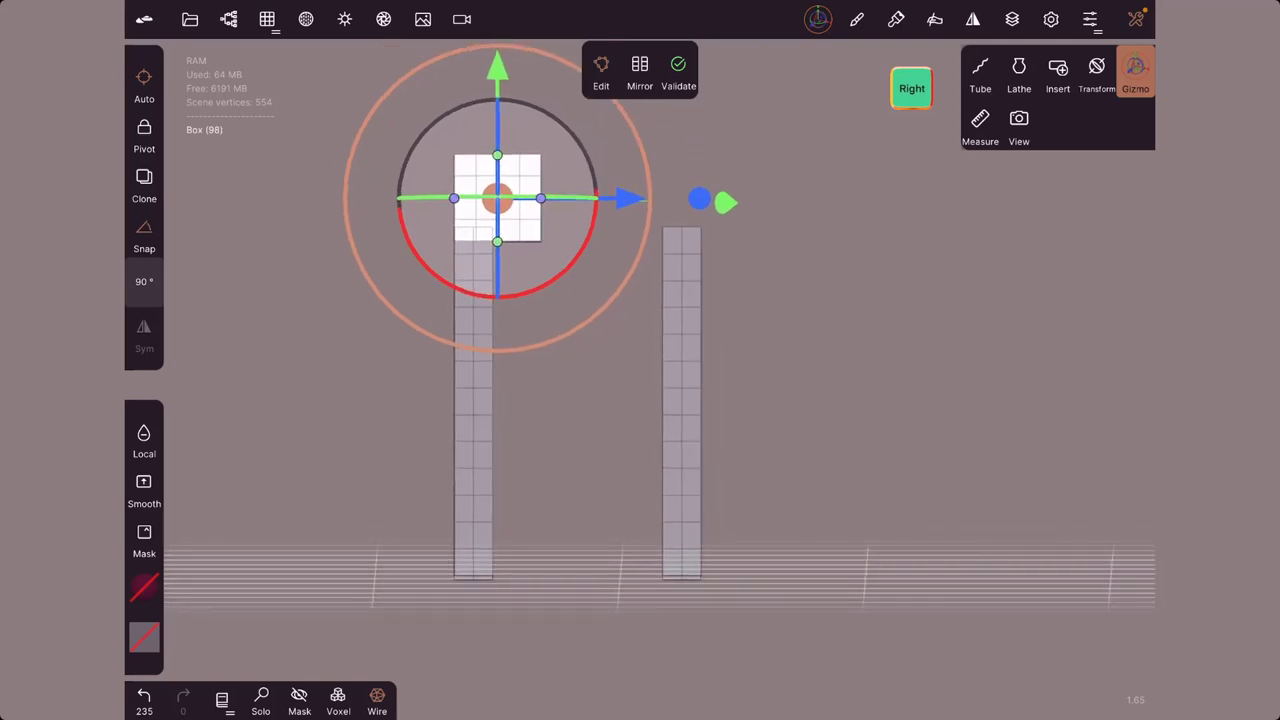
Scale the box wide and thin into a seat slab spanning all four legs.
left_click_drag(540, 198, 706, 198)
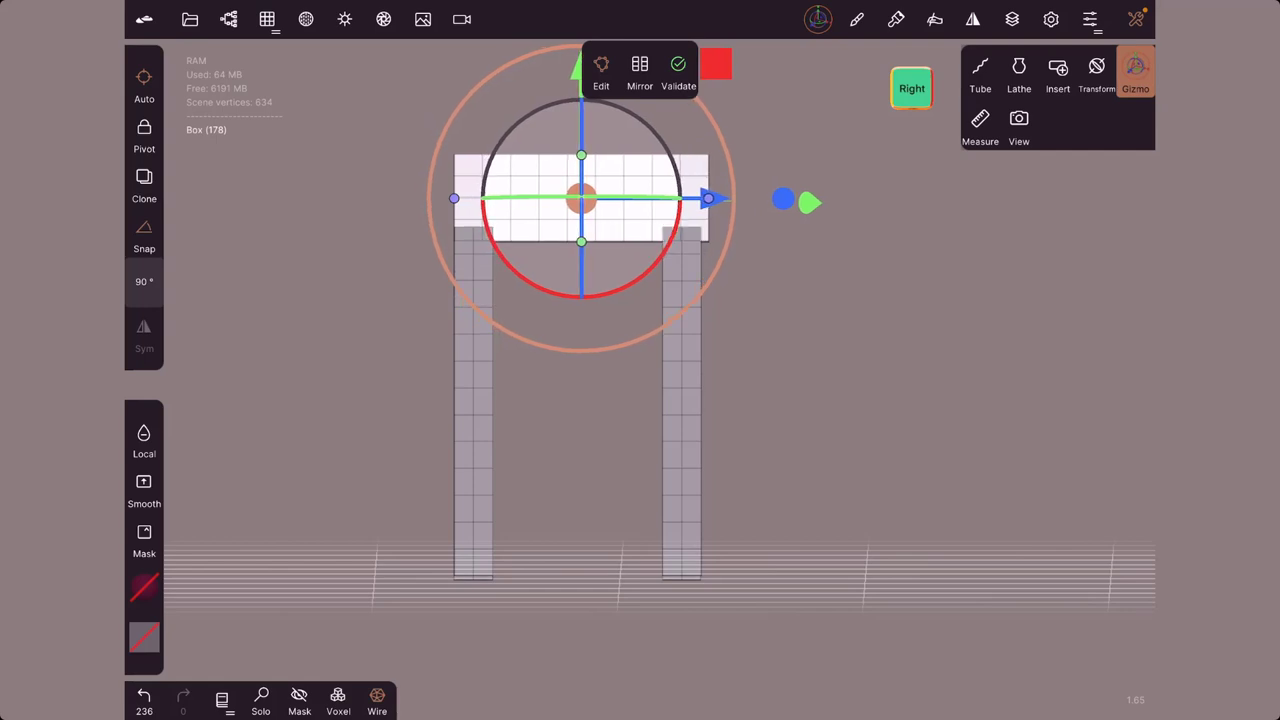
left_click_drag(454, 198, 448, 198)
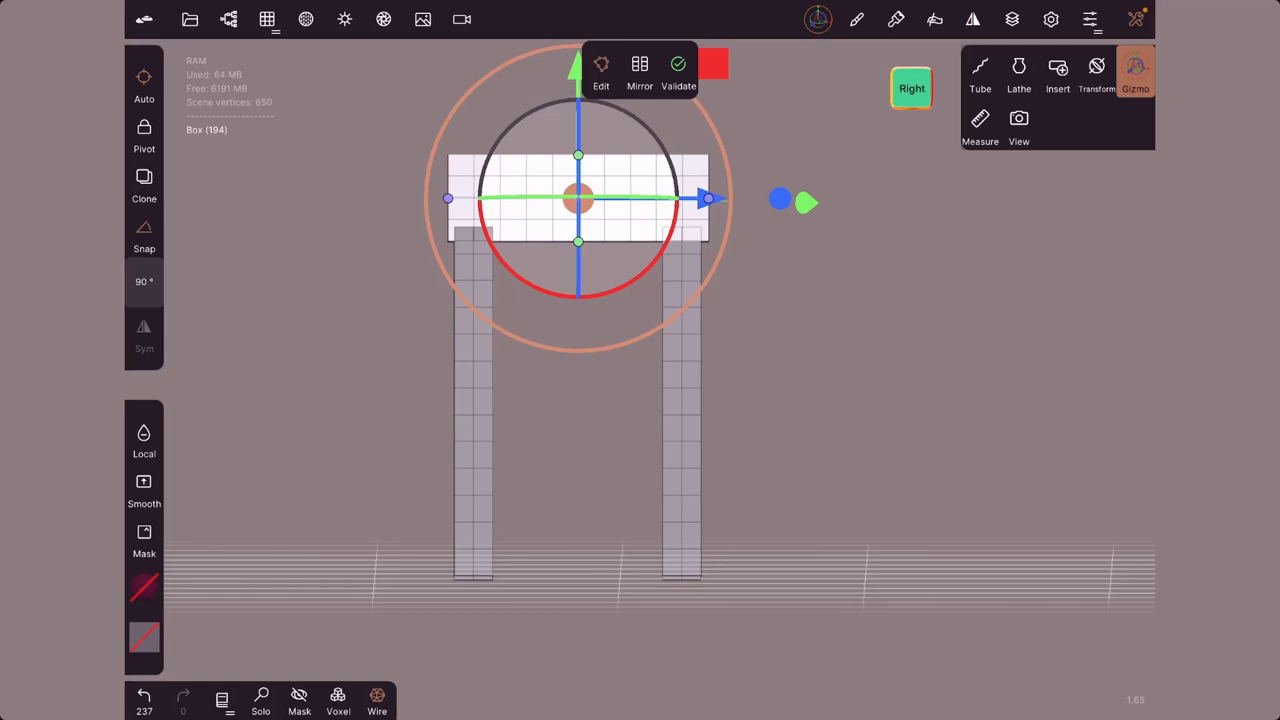
left_click_drag(578, 155, 578, 205)
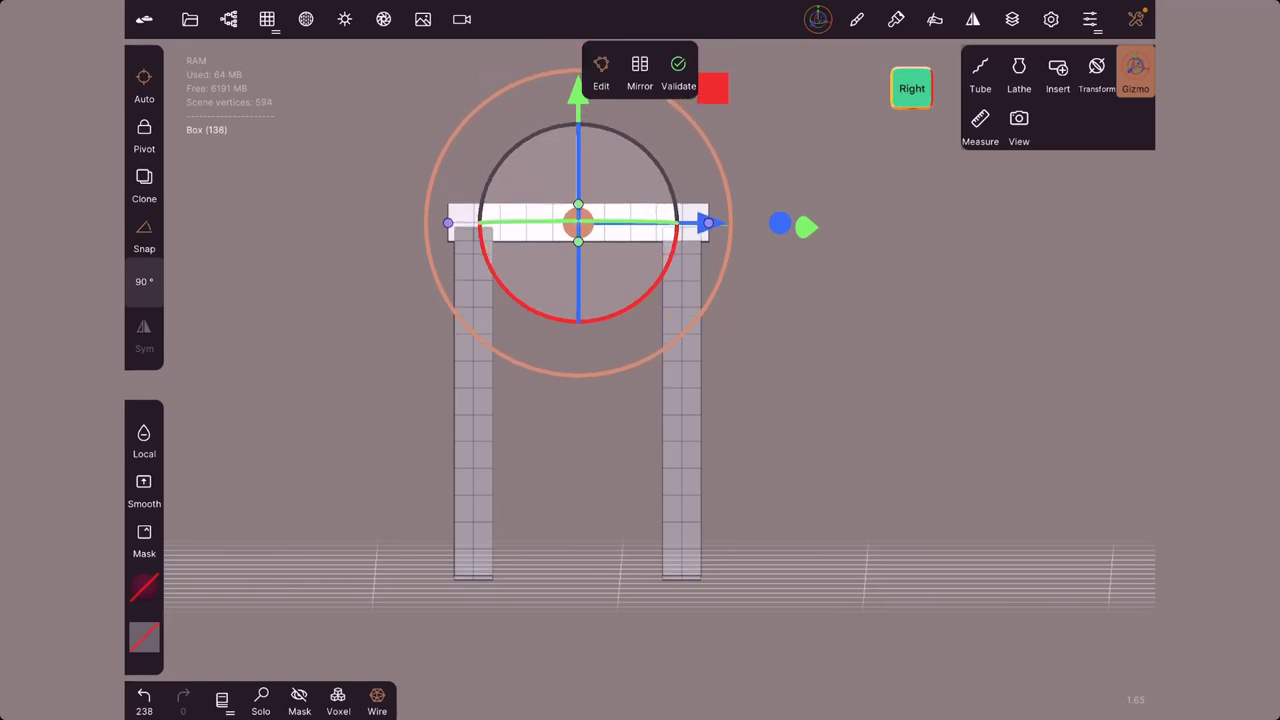
left_click_drag(900, 400, 740, 490)
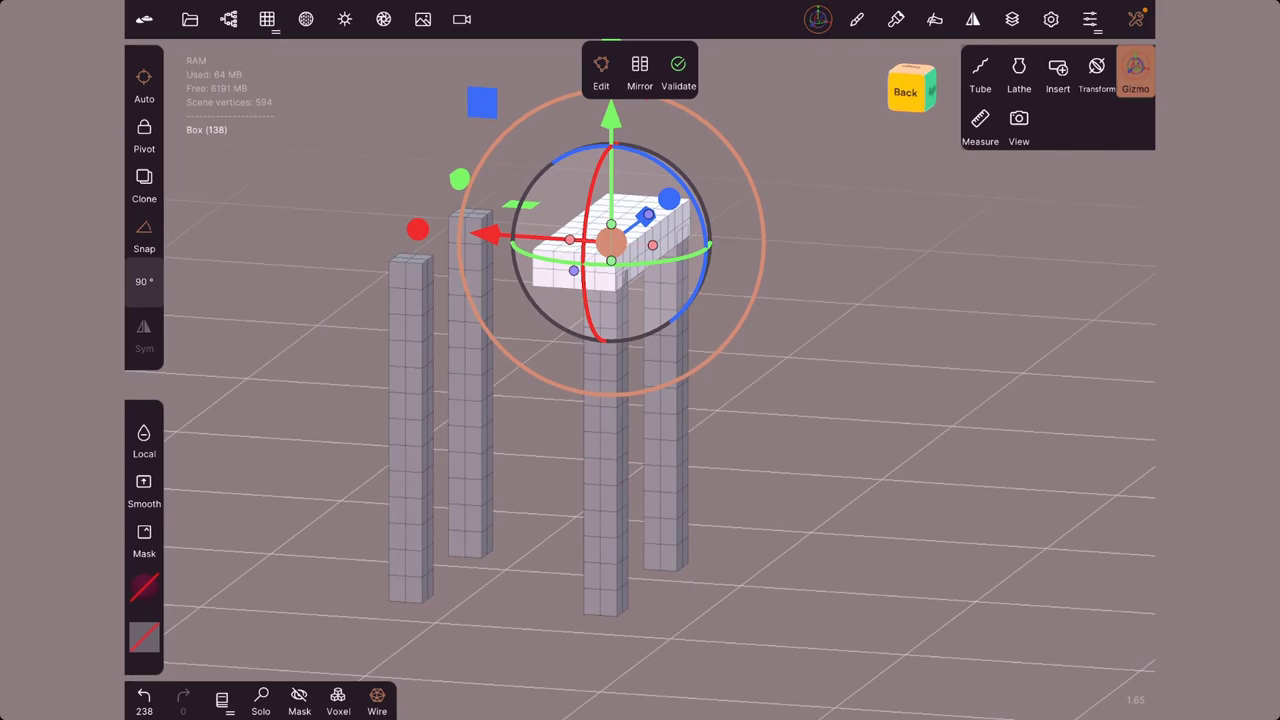
left_click_drag(708, 200, 700, 290)
mouse_move(900, 520)
left_mouse_down()
mouse_move(900, 400)
mouse_move(855, 510)
left_mouse_up()
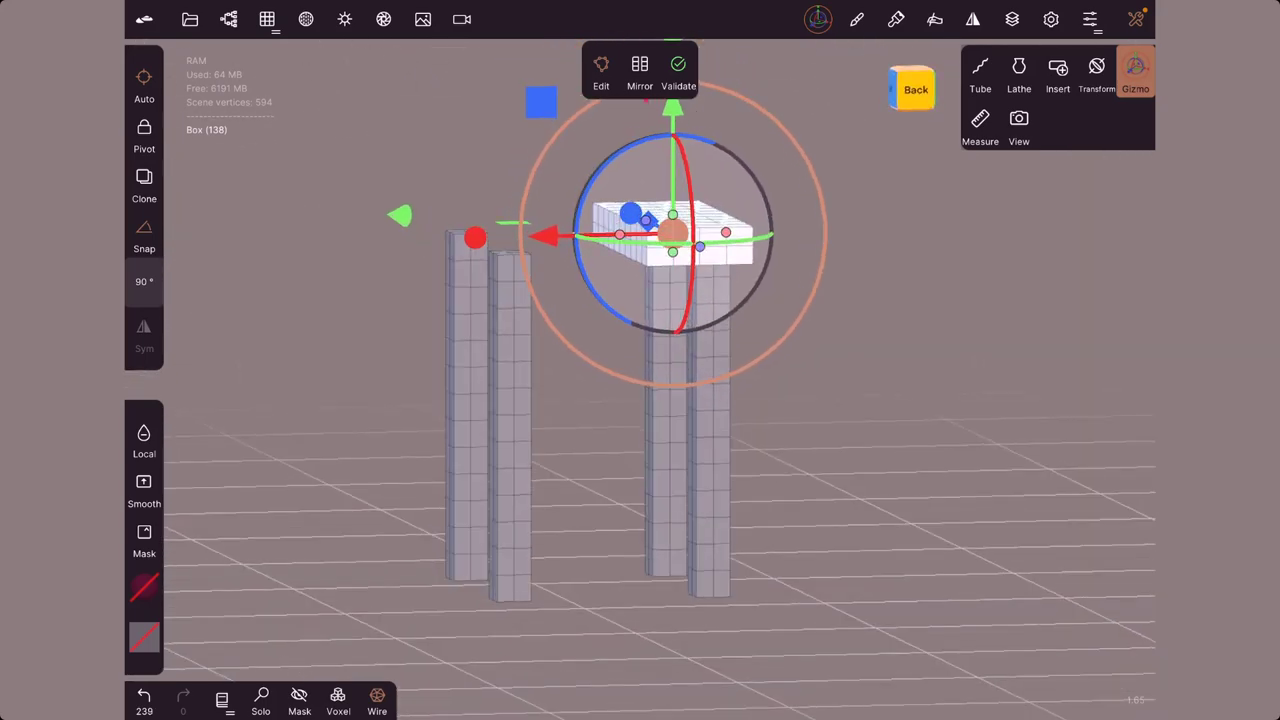
left_click_drag(475, 237, 389, 239)
mouse_move(900, 450)
left_mouse_down()
mouse_move(895, 550)
mouse_move(890, 520)
left_mouse_up()
mouse_move(900, 450)
left_mouse_down()
mouse_move(885, 300)
mouse_move(900, 470)
mouse_move(875, 520)
mouse_move(890, 450)
left_mouse_up()
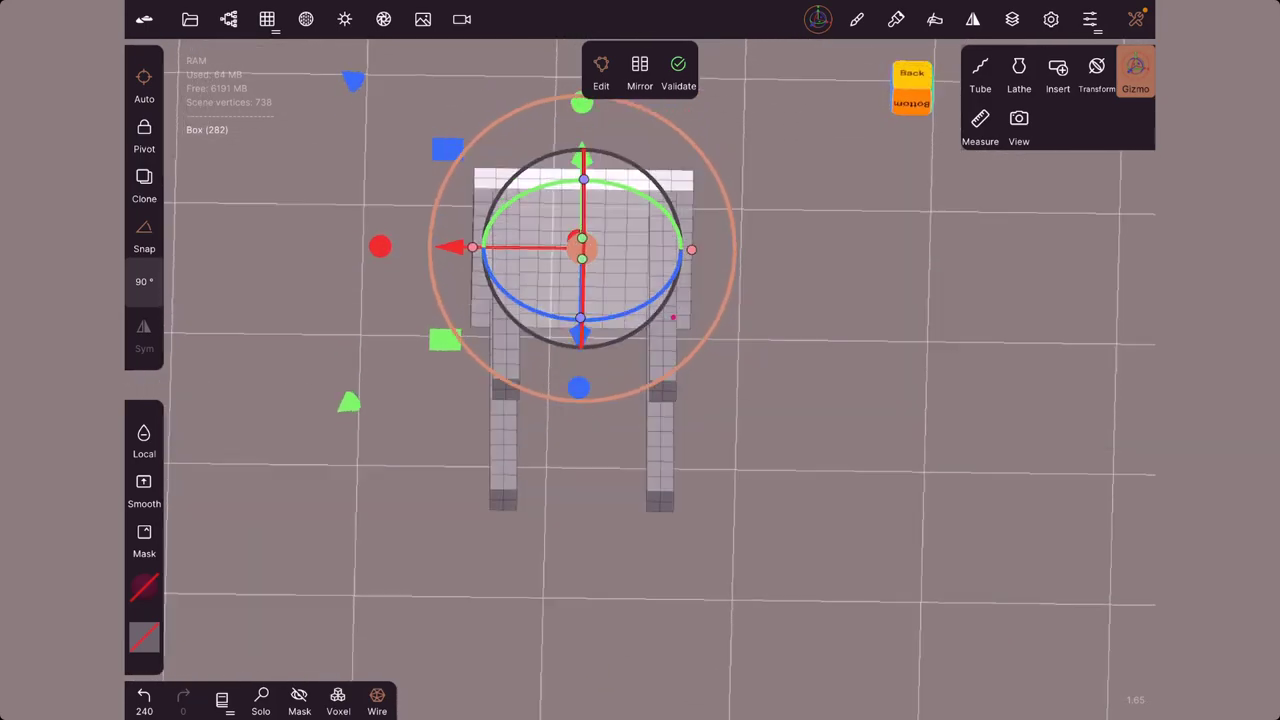
left_click_drag(850, 400, 850, 520)
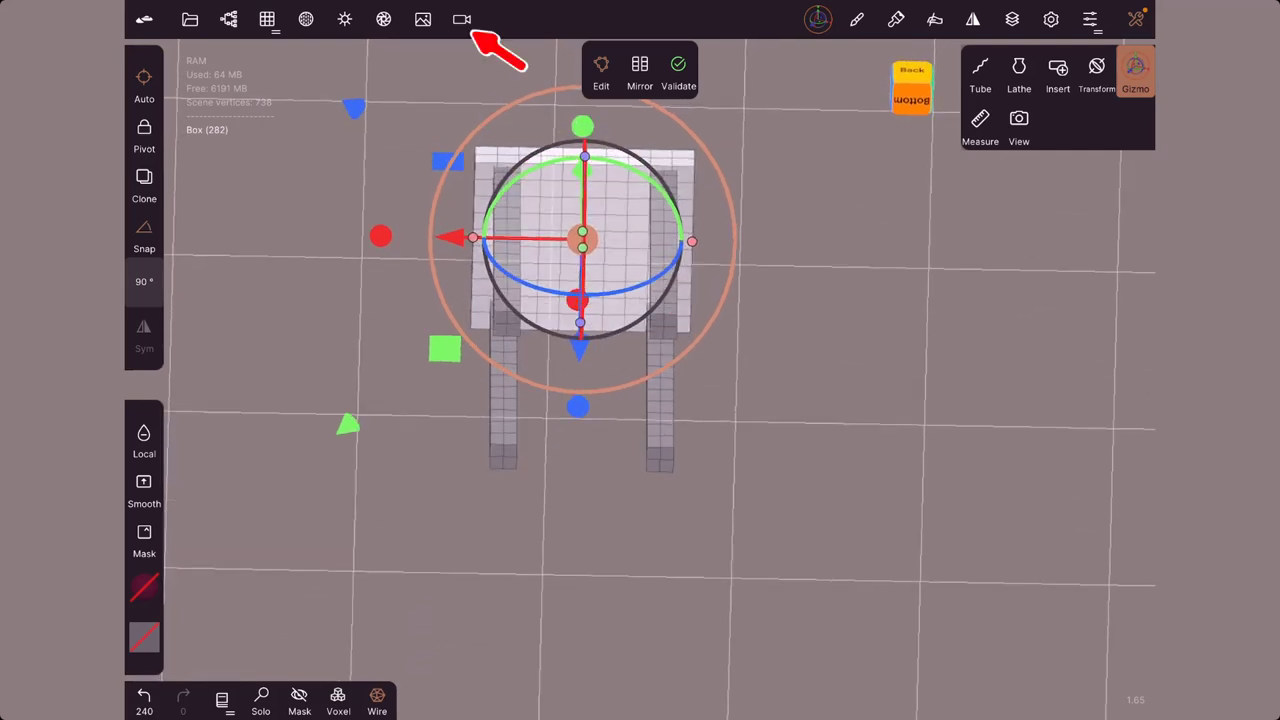
Change the camera orbit mode from Turntable to Trackball and orbit around the stool.
left_click(466, 24)
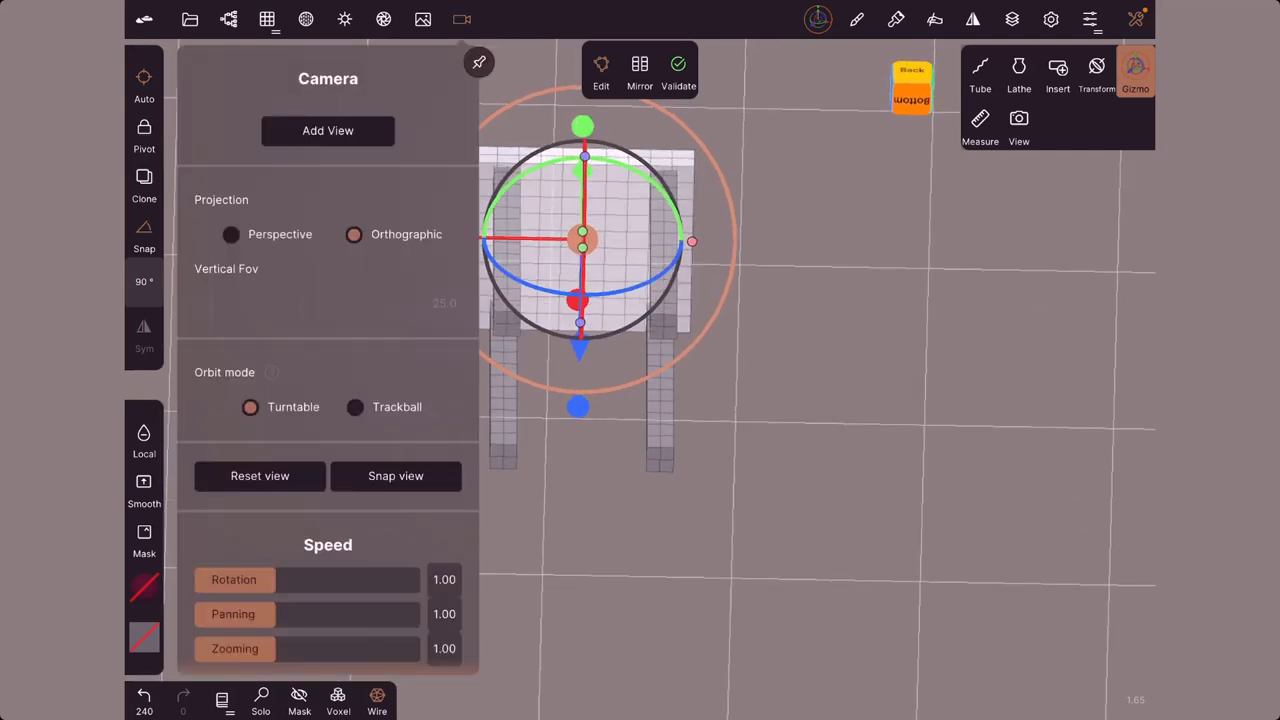
left_click(355, 407)
mouse_move(850, 450)
left_mouse_down()
mouse_move(870, 420)
mouse_move(850, 400)
mouse_move(850, 330)
mouse_move(850, 460)
mouse_move(850, 350)
mouse_move(830, 320)
left_mouse_up()
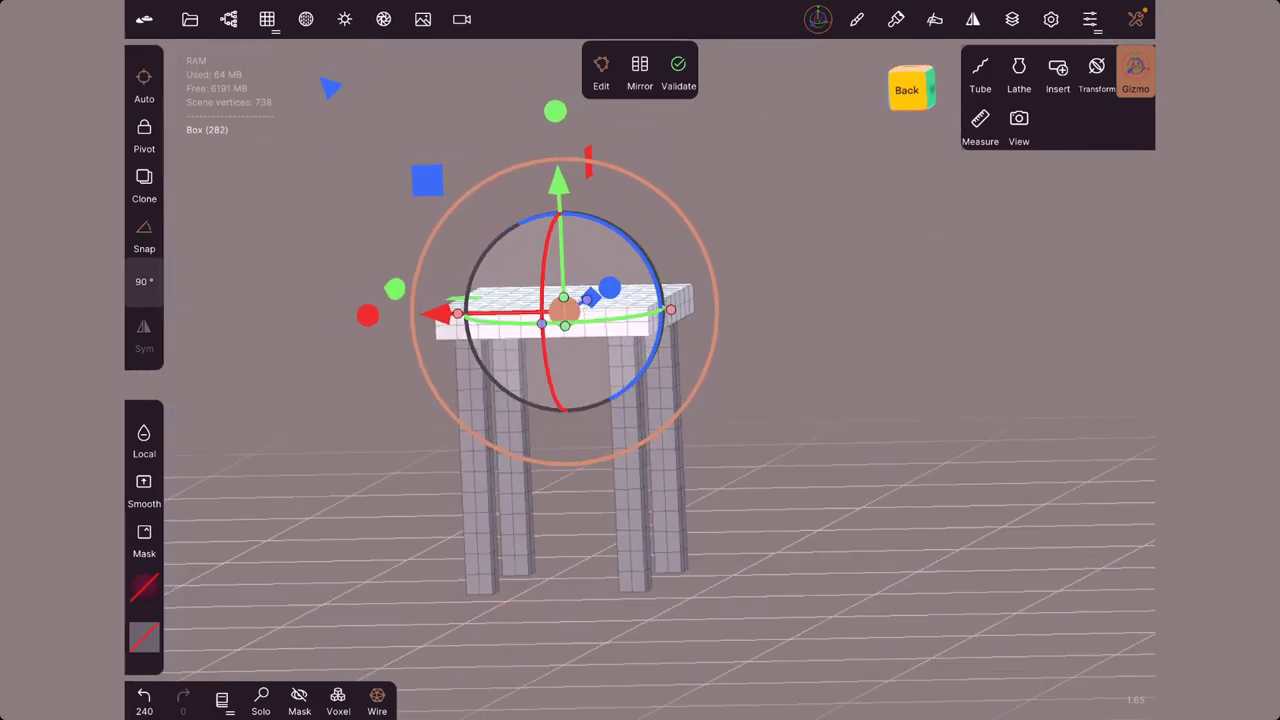
Validate the seat box, switch to Transform, and view the stool from the Back view.
left_click(678, 70)
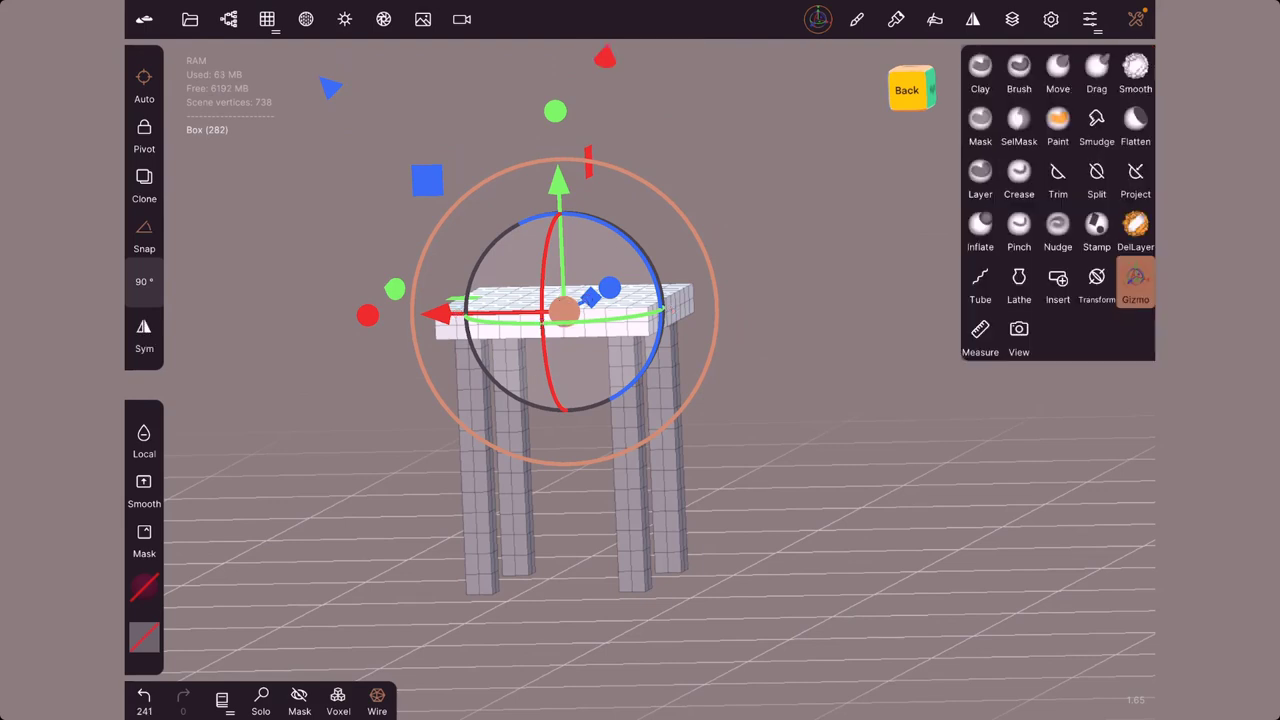
left_click(1096, 280)
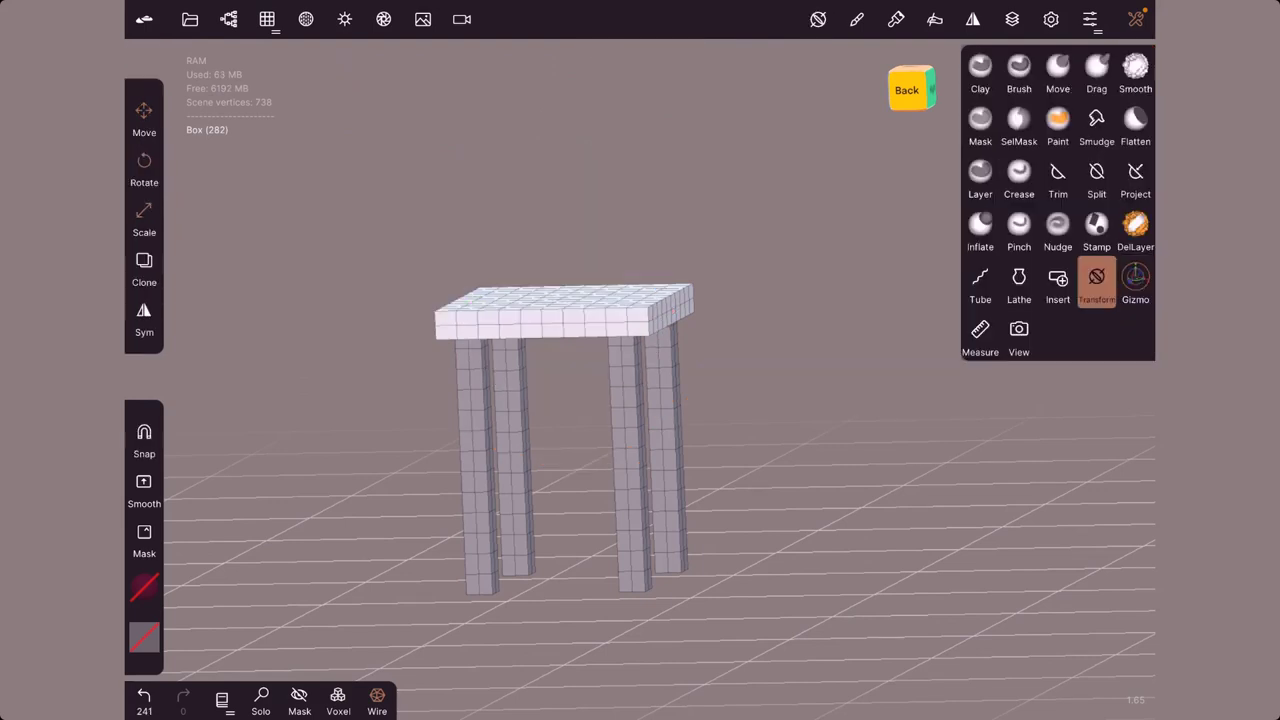
left_click(907, 90)
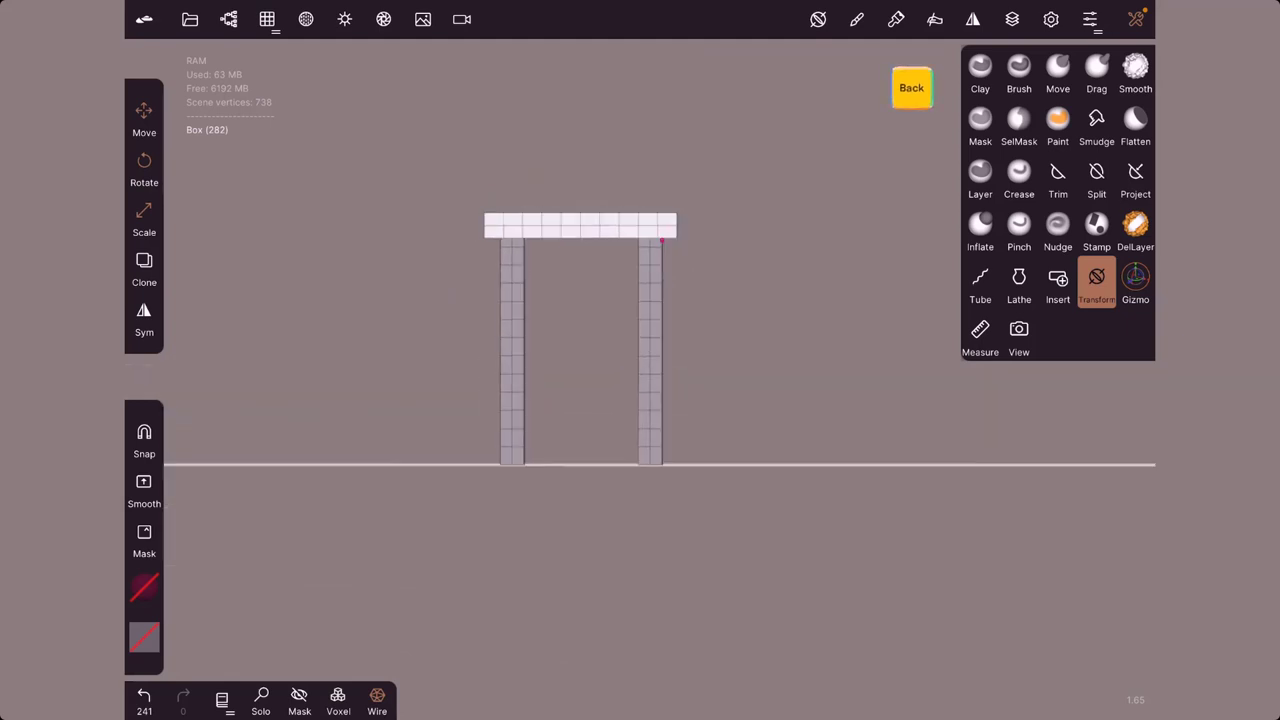
scroll(580, 340, "up", 3)
left_click_drag(800, 400, 800, 500)
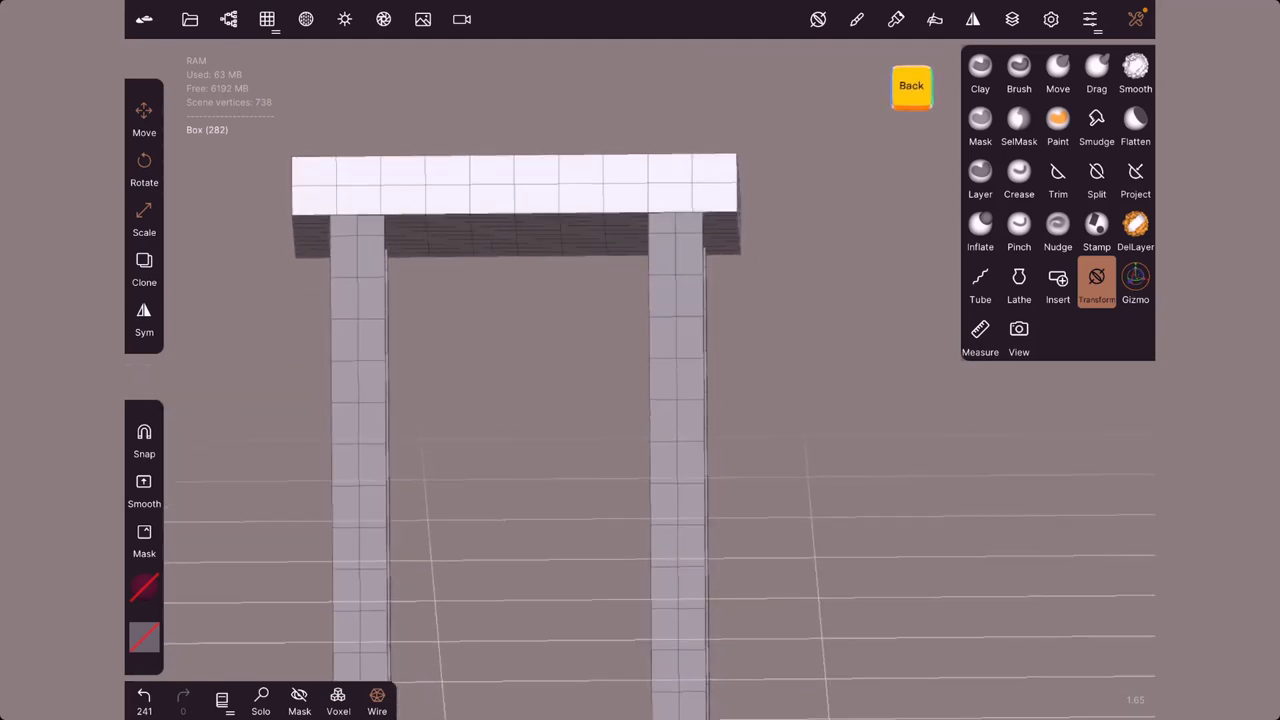
left_click_drag(600, 450, 600, 350)
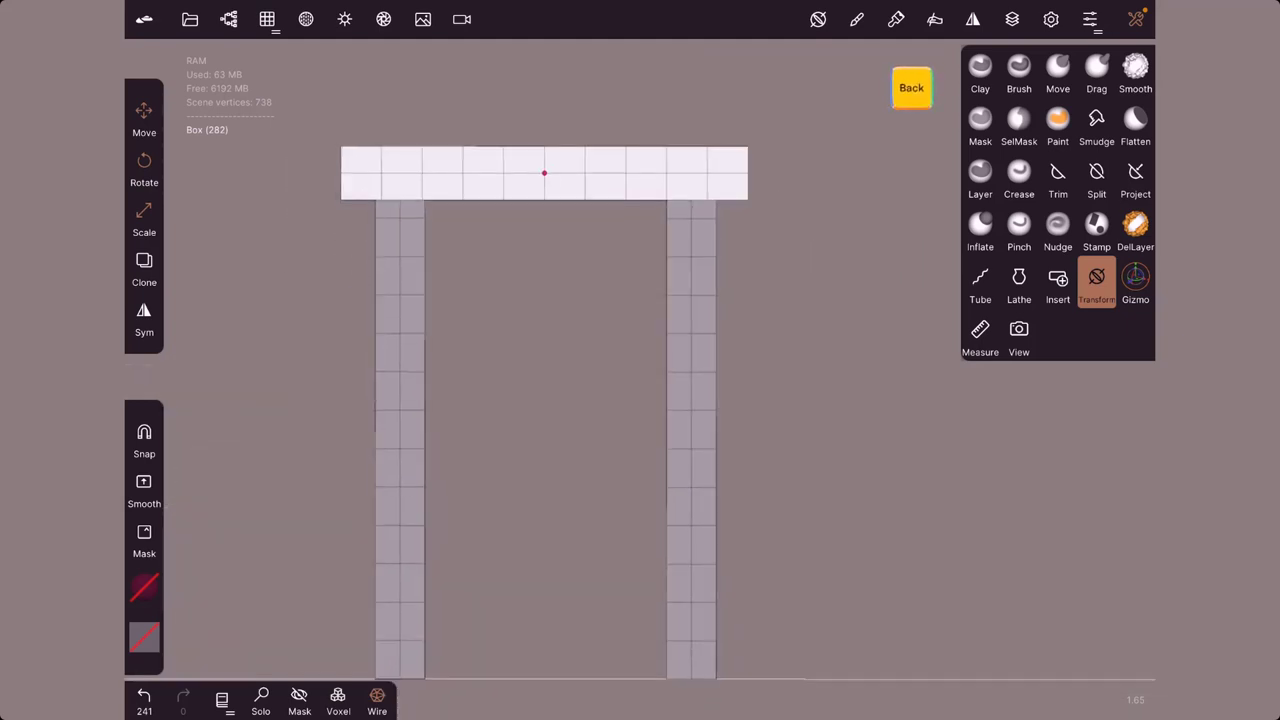
Select all five boxes and voxel-merge them at resolution 45.5.
left_click(228, 19)
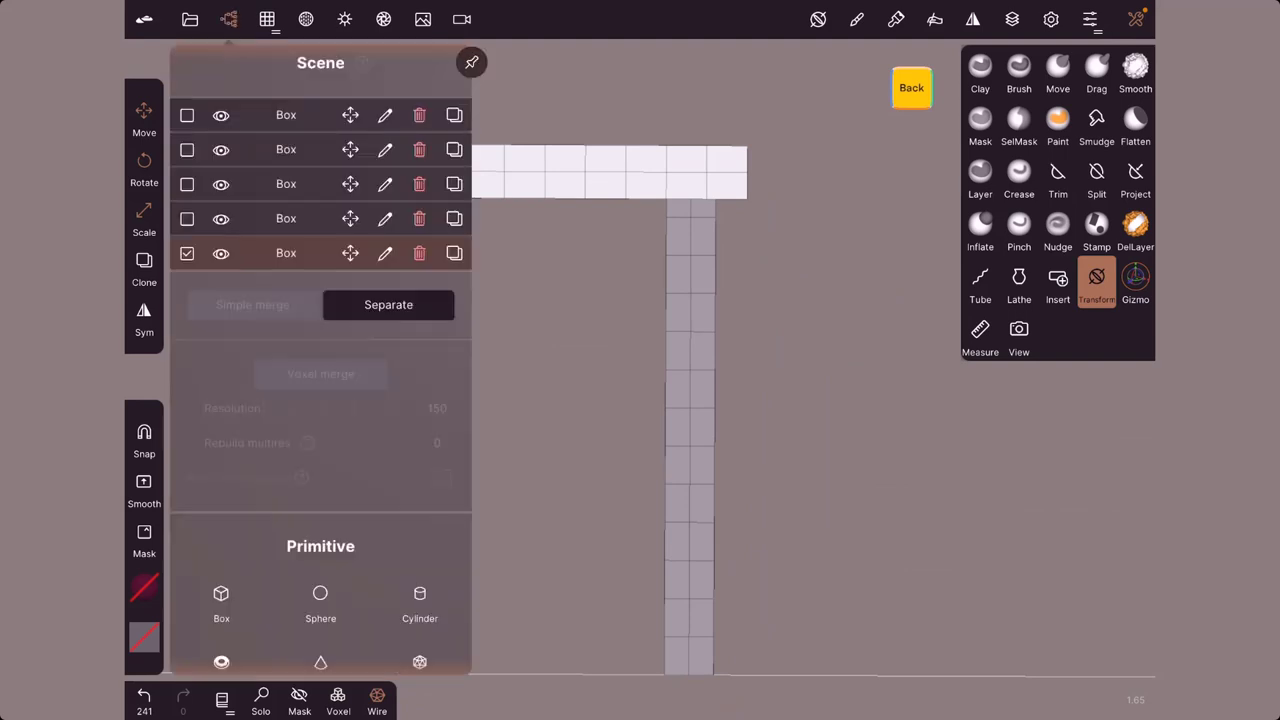
left_click(187, 218)
left_click(187, 184)
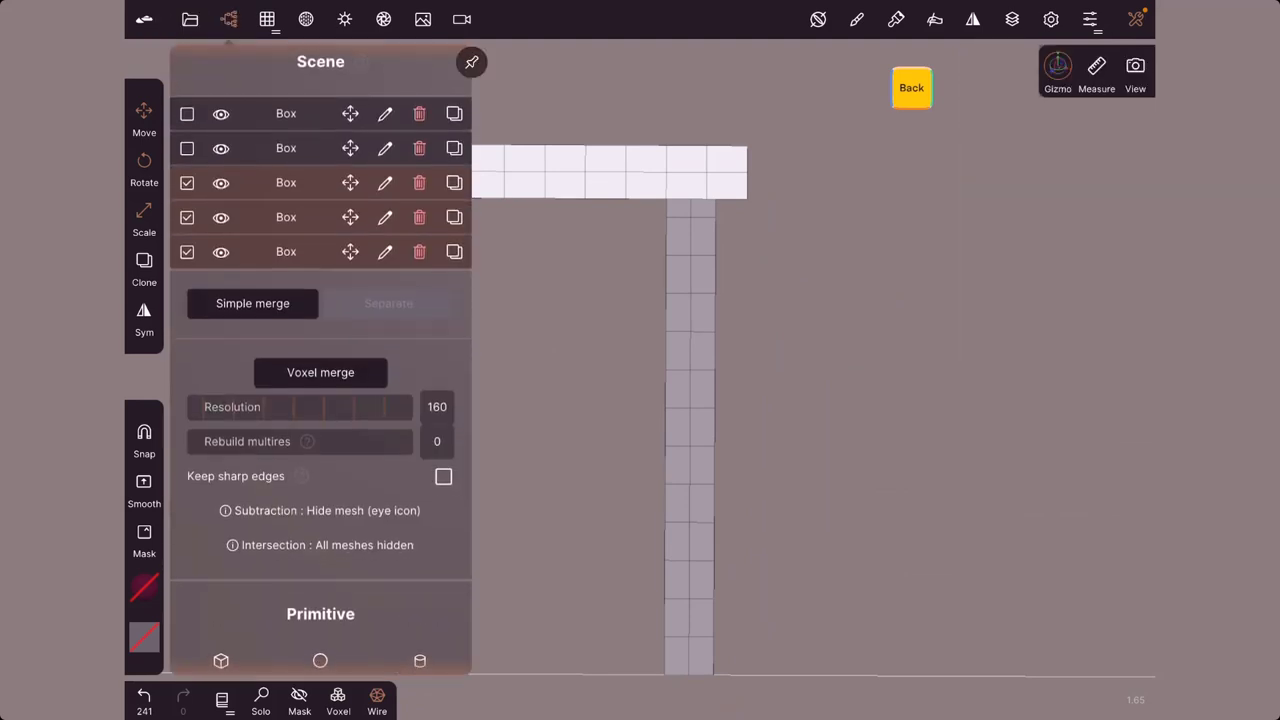
left_click(187, 143)
left_click(187, 109)
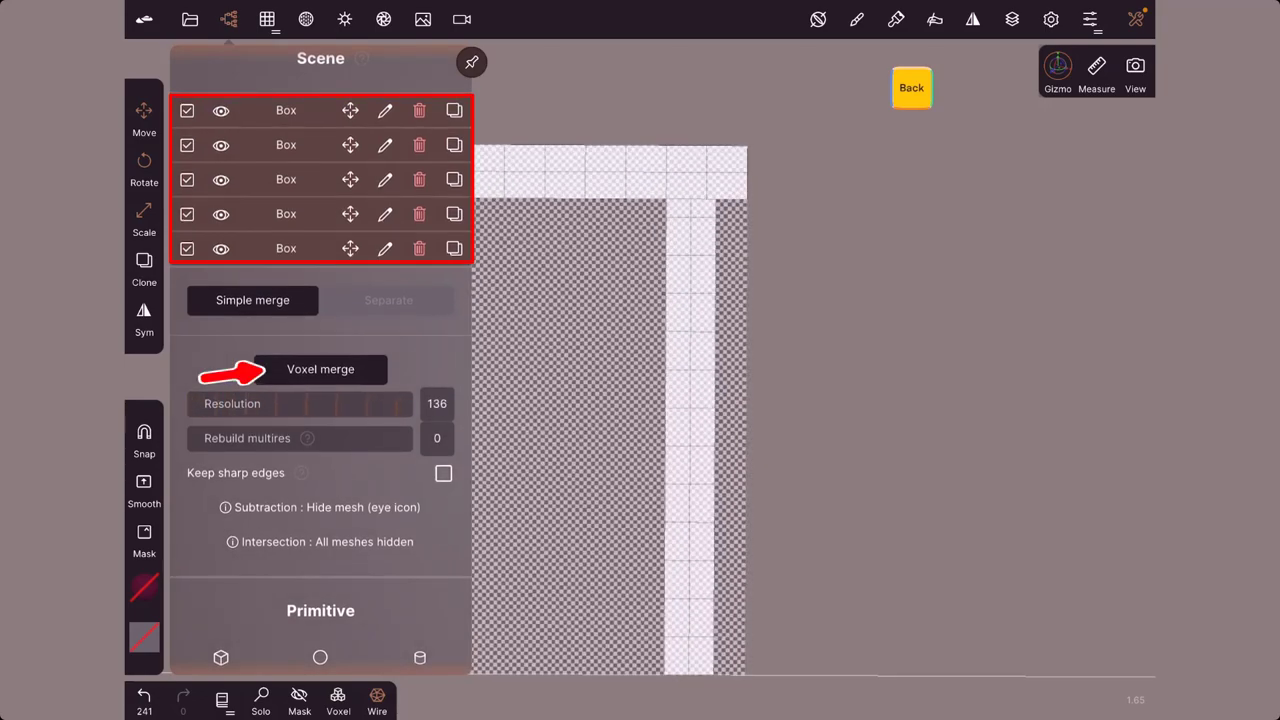
left_click_drag(300, 403, 230, 401)
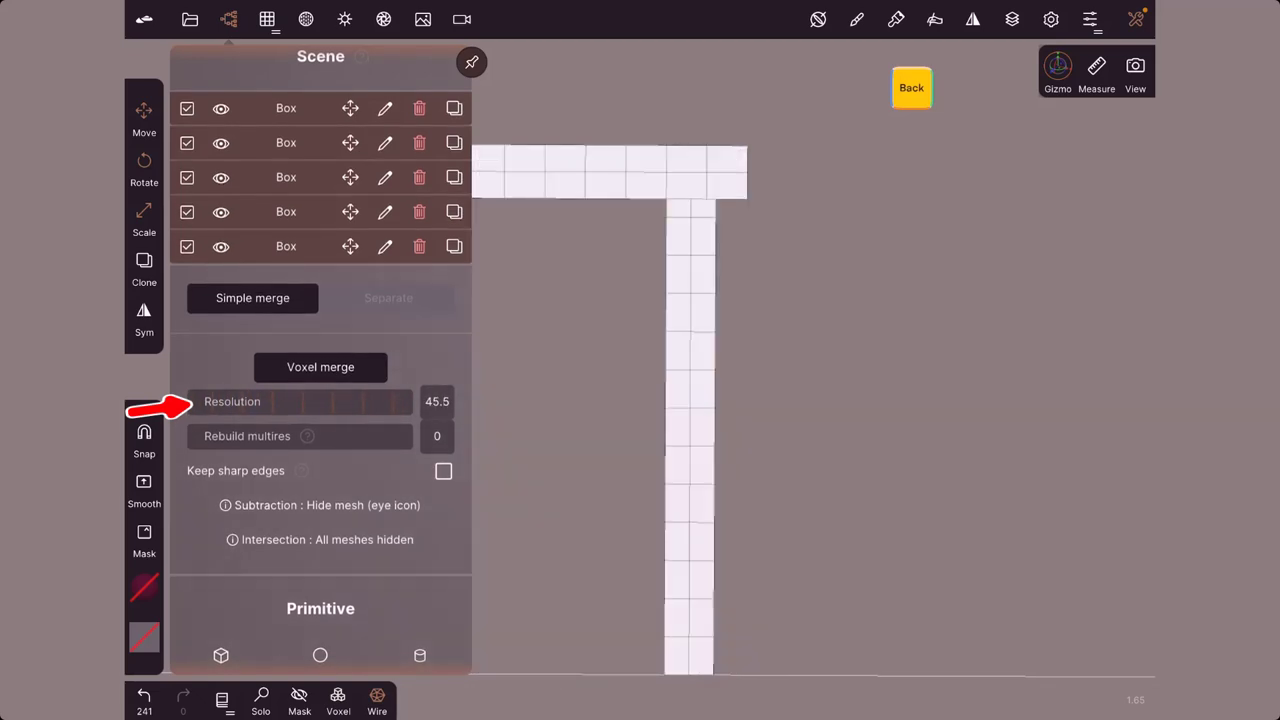
left_click(320, 367)
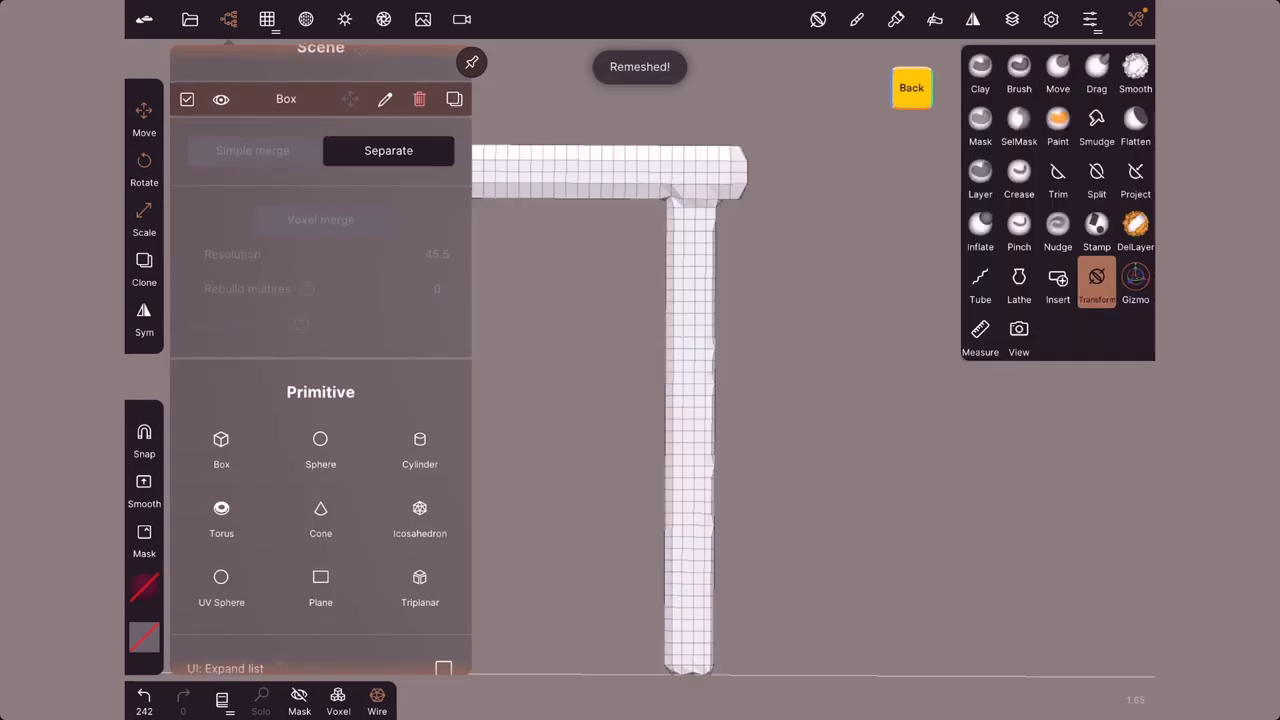
Close the Scene panel and orbit around the merged stool, settling on a front view.
left_click(563, 169)
left_click_drag(563, 169, 543, 117)
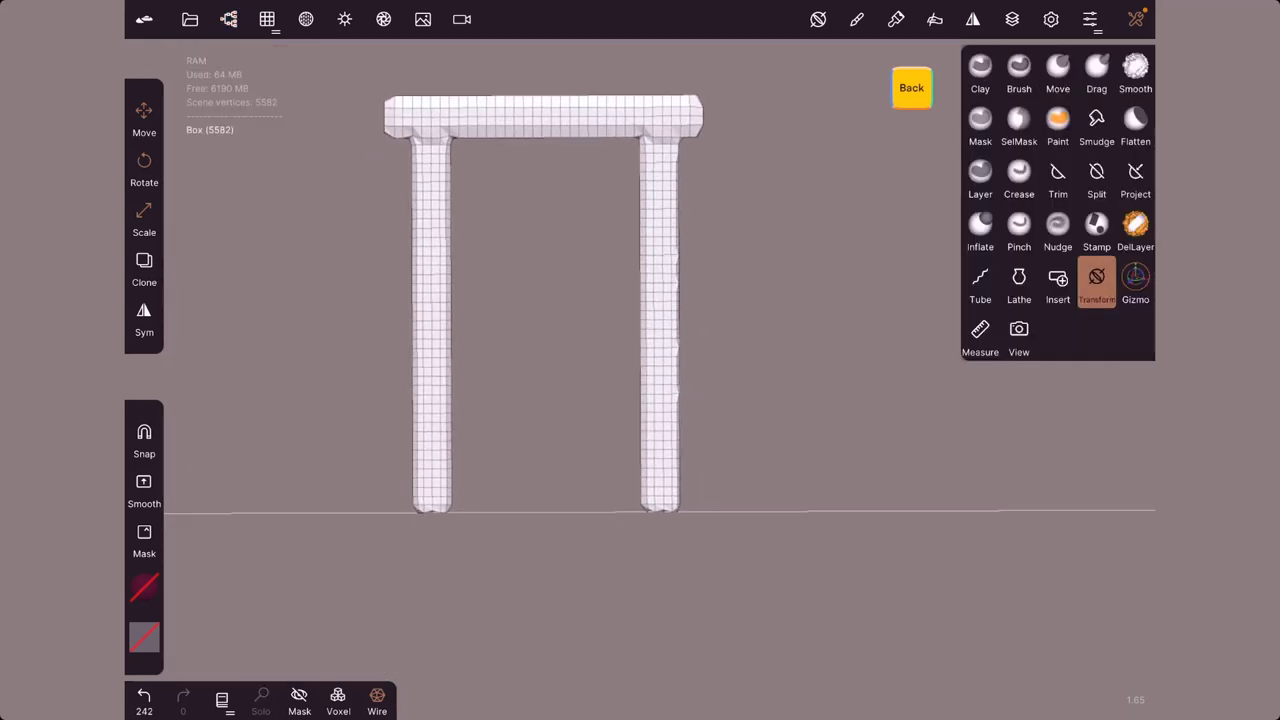
mouse_move(800, 300)
left_mouse_down()
mouse_move(800, 400)
mouse_move(800, 340)
mouse_move(740, 330)
mouse_move(770, 290)
left_mouse_up()
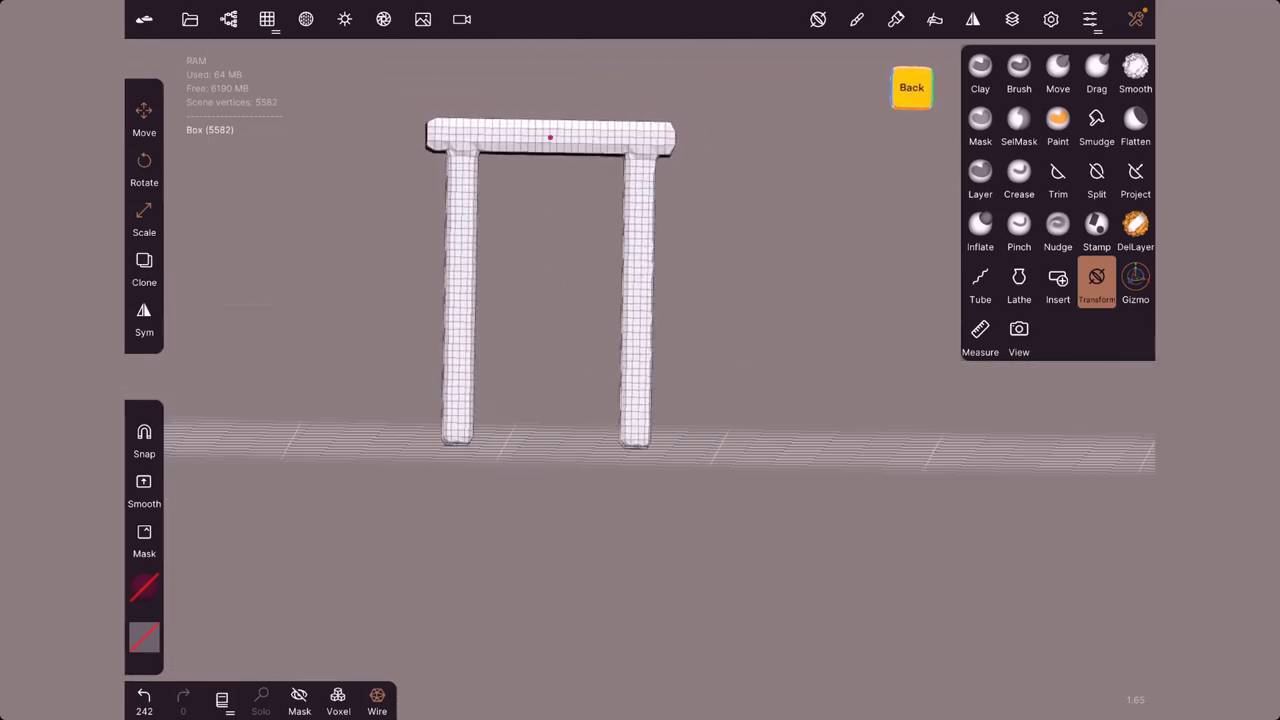
mouse_move(560, 300)
left_mouse_down()
mouse_move(560, 340)
mouse_move(554, 320)
mouse_move(575, 318)
mouse_move(560, 300)
left_mouse_up()
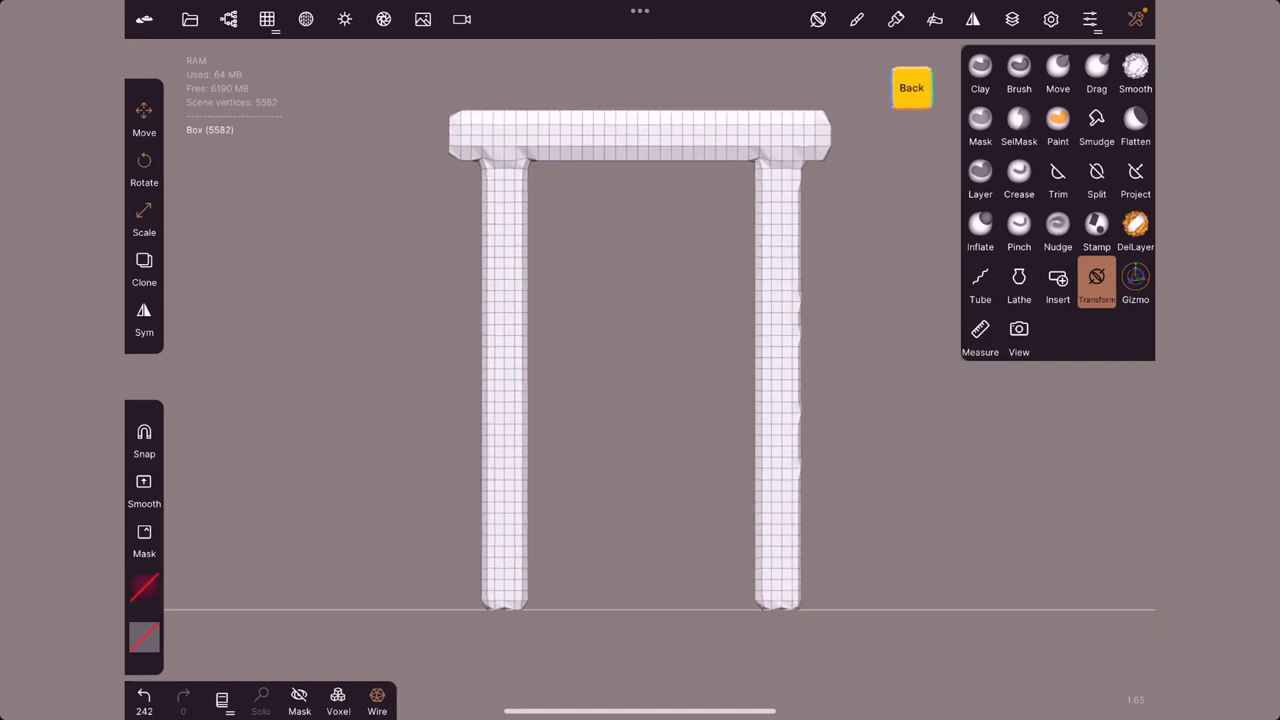
Trim the leg bottoms flat with rectangular Trim cuts along the base.
left_click(1057, 178)
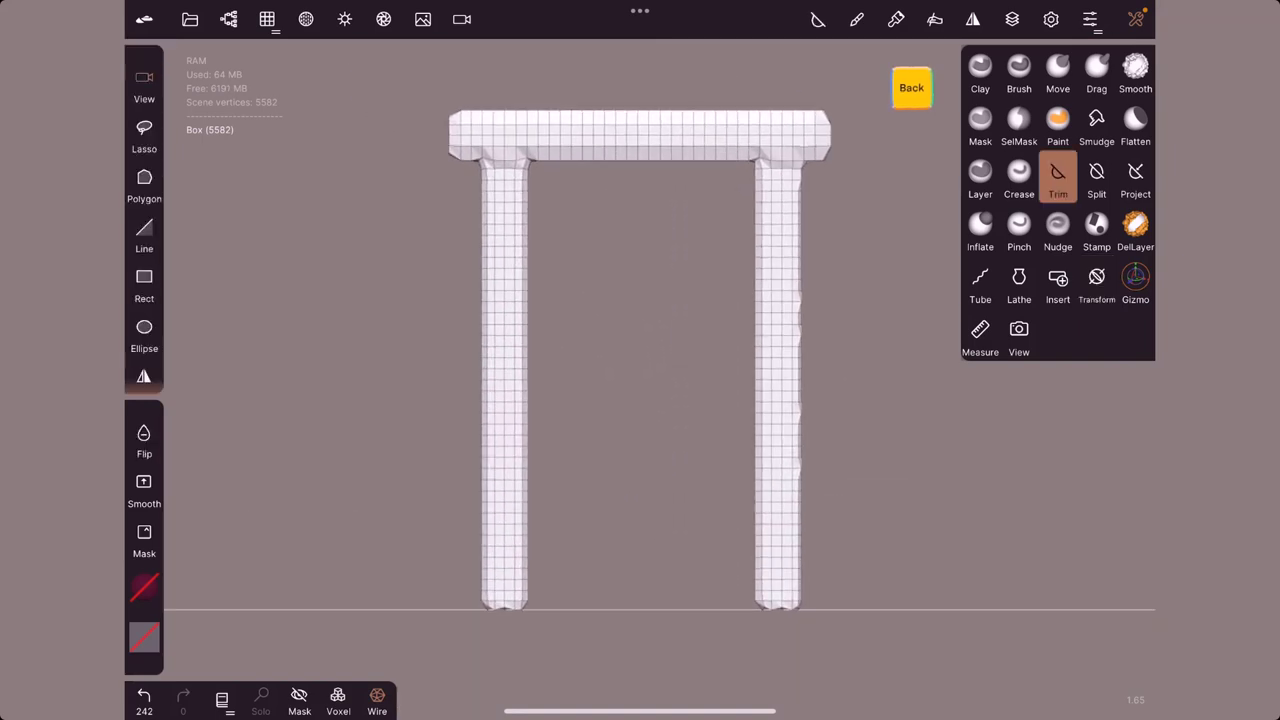
left_click(144, 283)
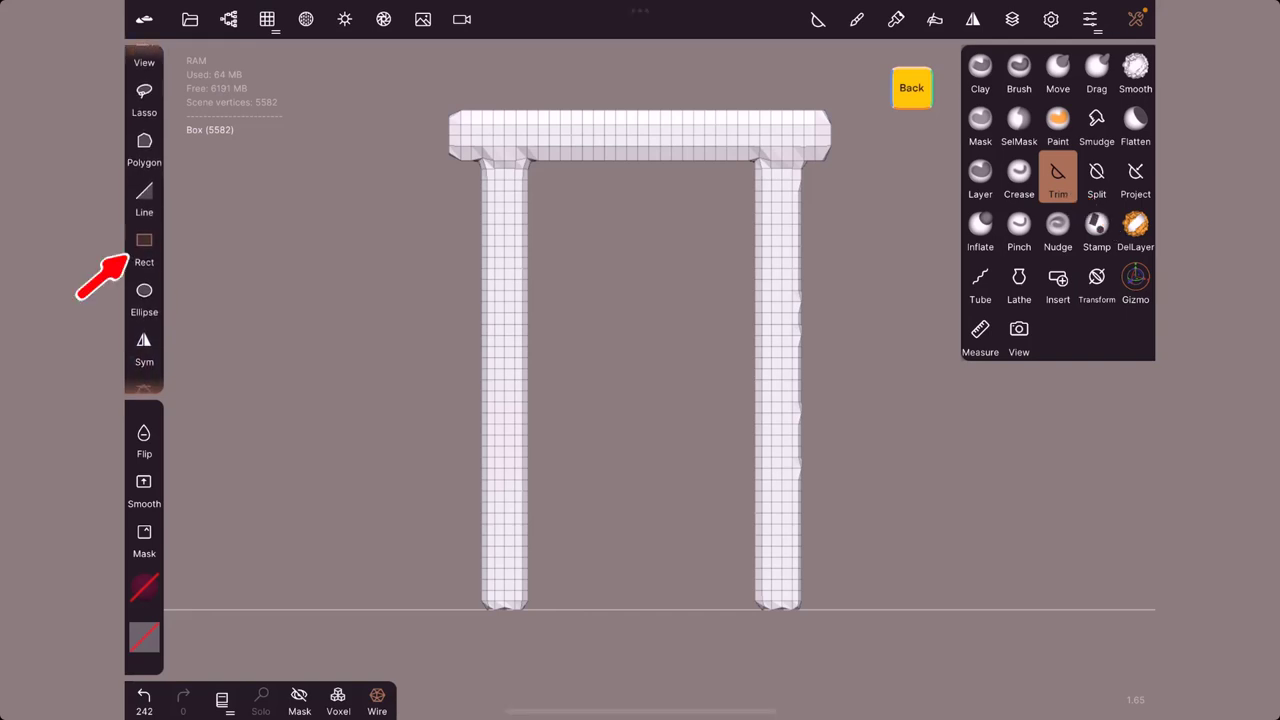
mouse_move(436, 558)
left_mouse_down()
mouse_move(842, 657)
mouse_move(534, 651)
left_mouse_up()
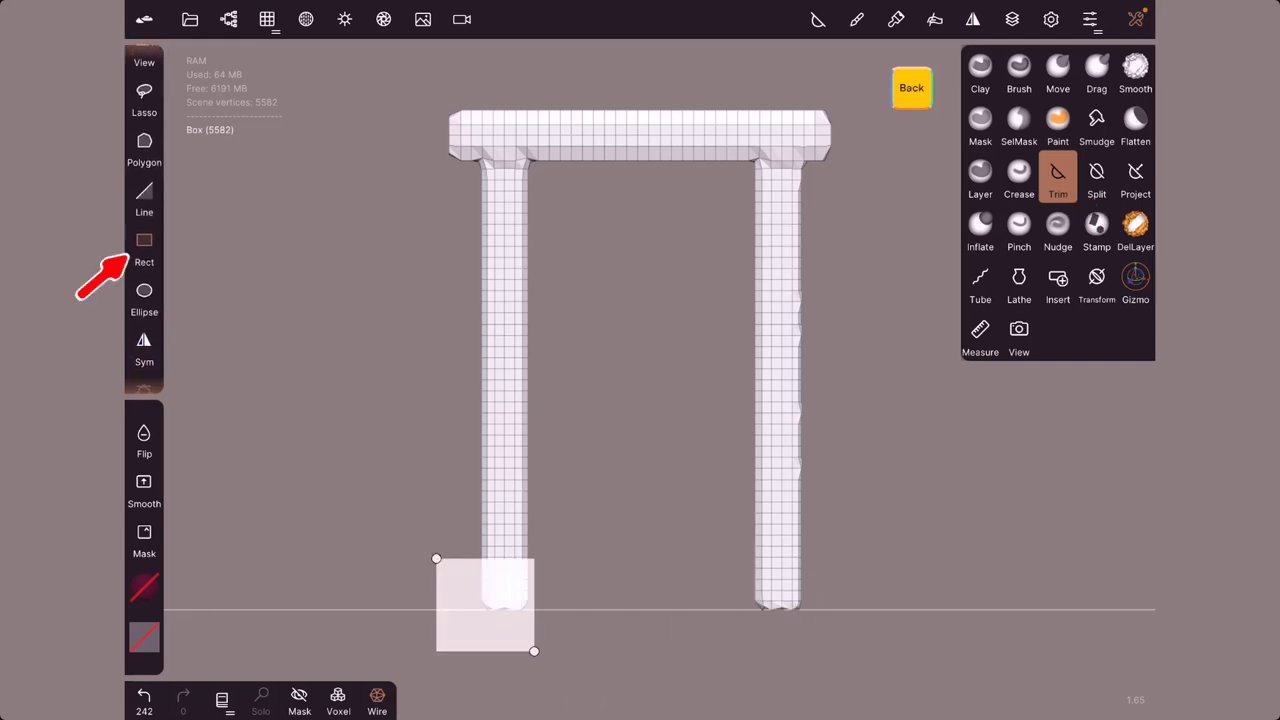
left_click_drag(470, 601, 842, 629)
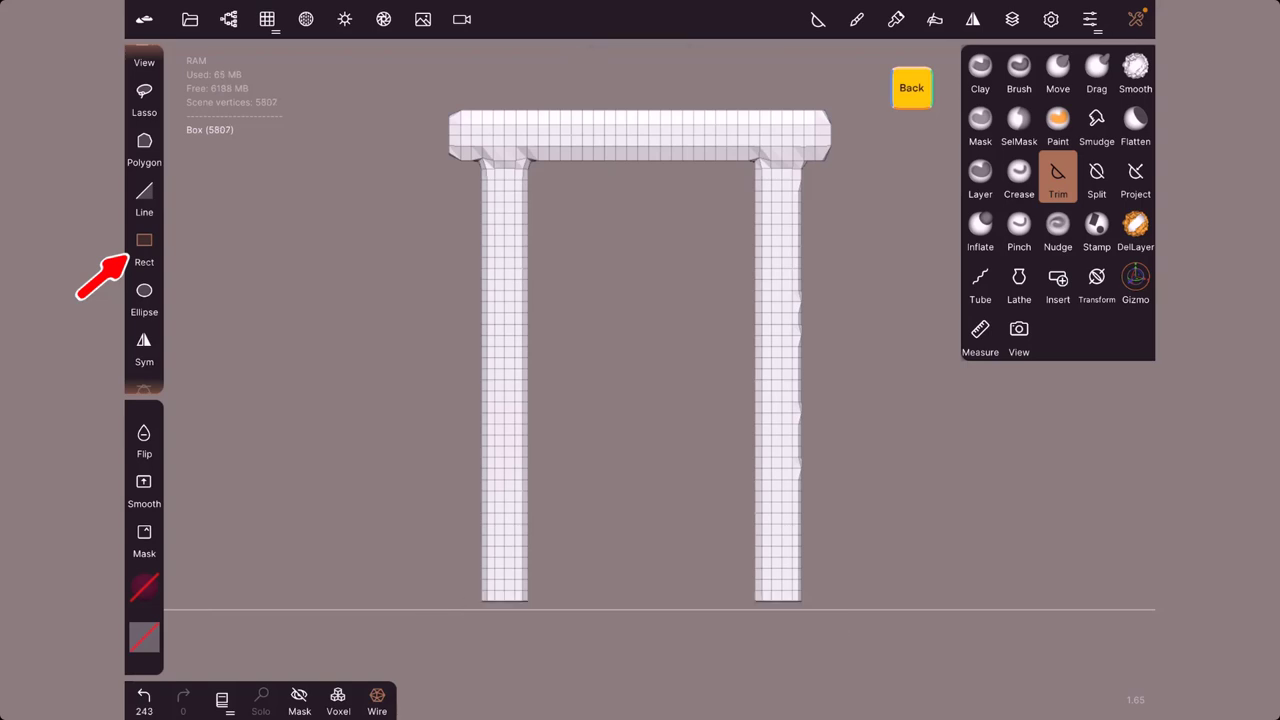
left_click_drag(888, 550, 874, 418)
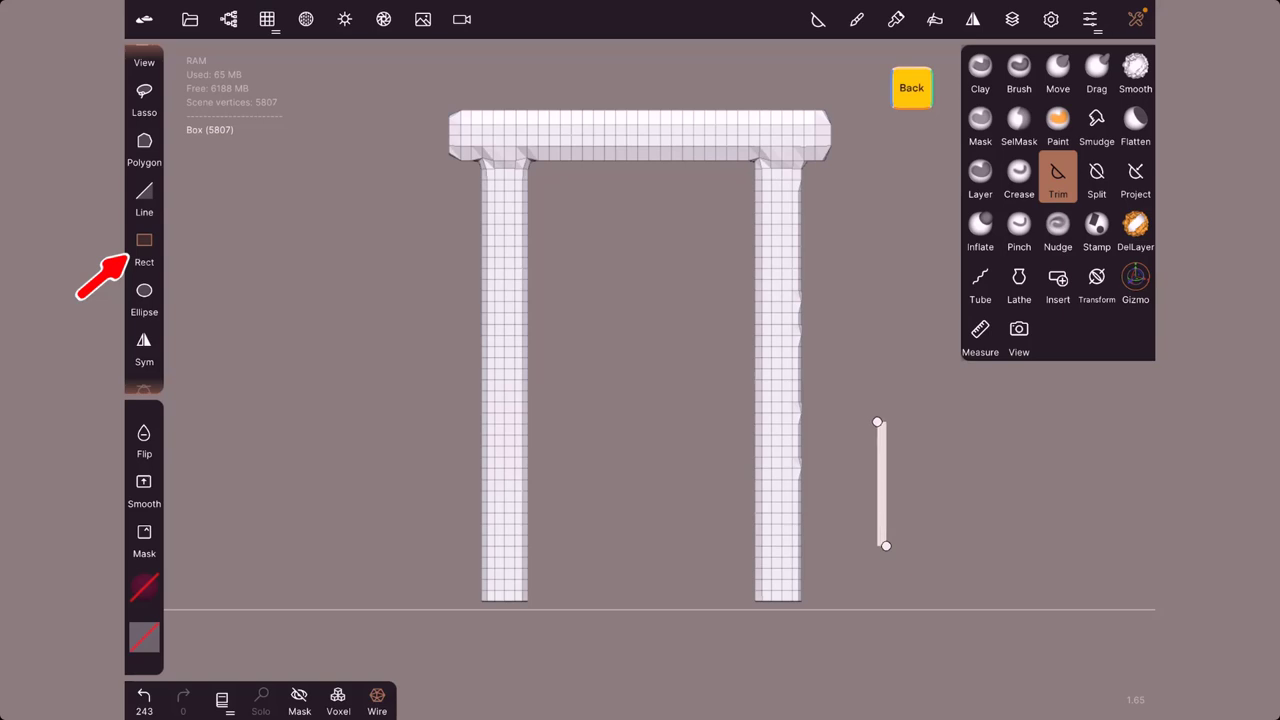
scroll(144, 220, "down", 1)
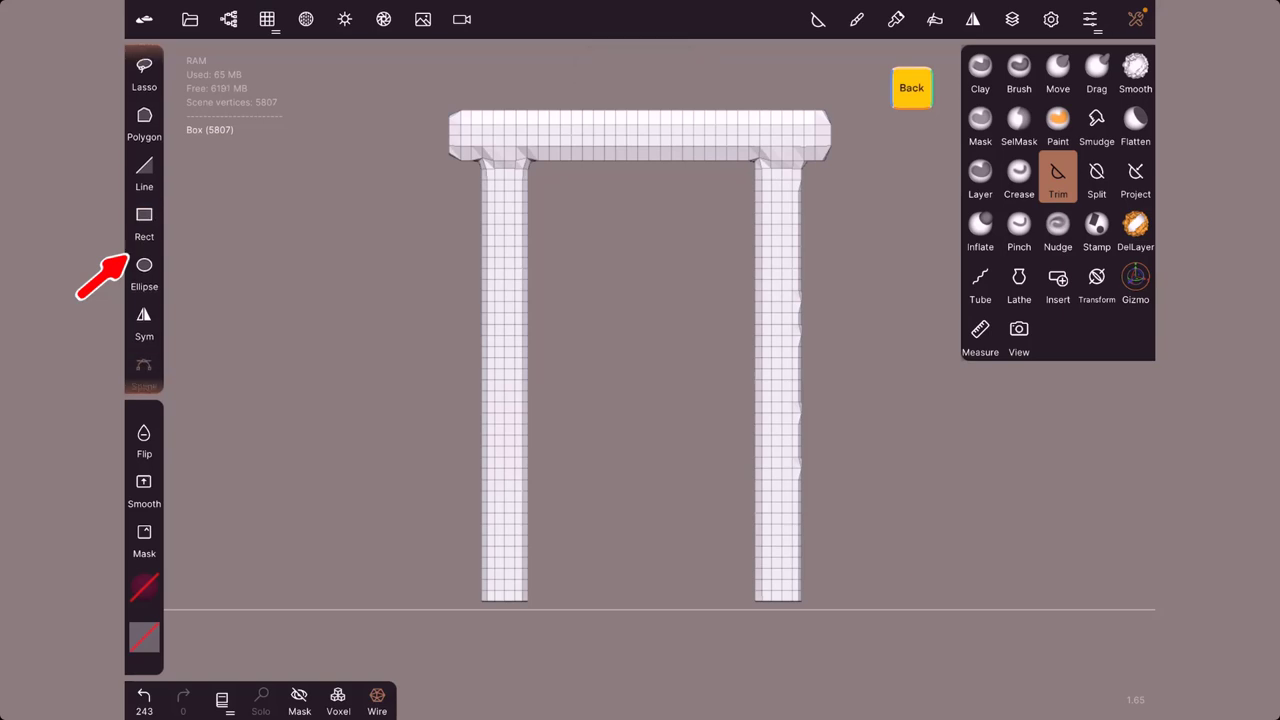
scroll(144, 220, "up", 2)
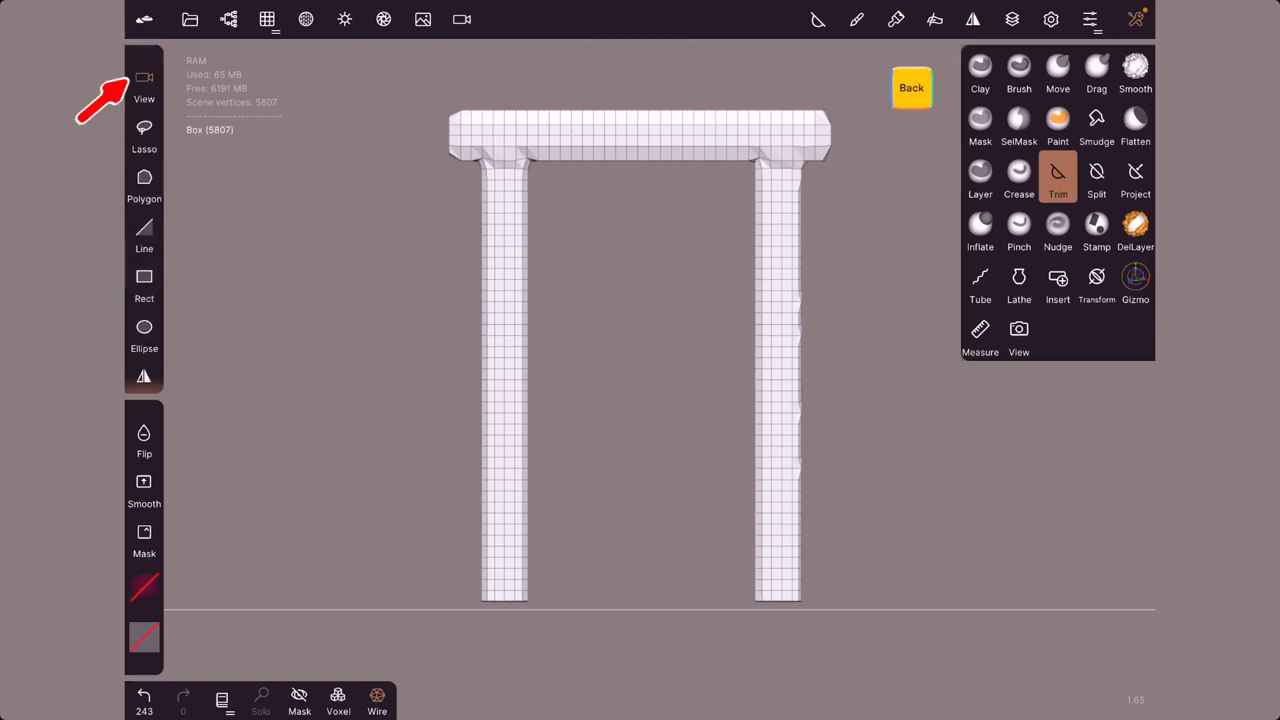
left_click_drag(640, 400, 645, 361)
Use the Smooth brush on the middle leg, the seat underside and one leg-to-seat corner.
left_click(1135, 70)
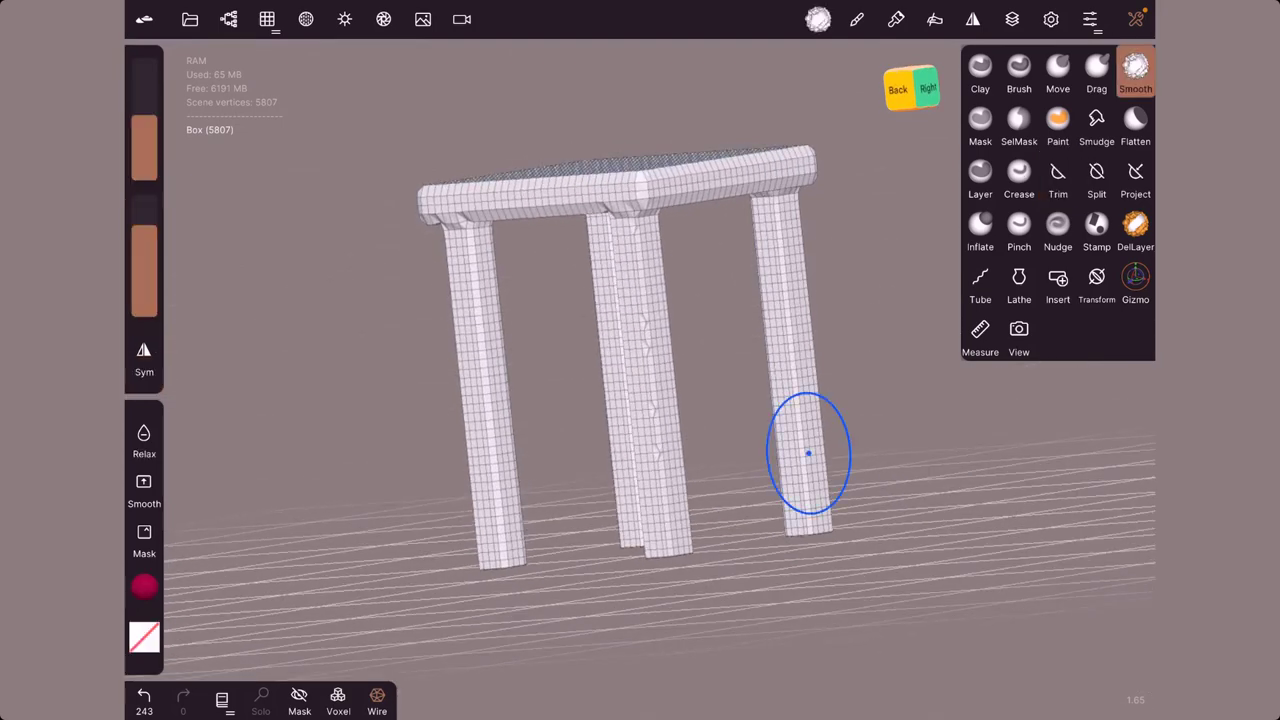
mouse_move(660, 466)
left_mouse_down()
mouse_move(635, 361)
mouse_move(915, 395)
mouse_move(634, 357)
mouse_move(925, 420)
left_mouse_up()
mouse_move(652, 158)
left_mouse_down()
mouse_move(627, 163)
mouse_move(634, 386)
mouse_move(854, 520)
left_mouse_up()
scroll(768, 587, "up", 3)
mouse_move(768, 587)
left_mouse_down()
mouse_move(744, 322)
mouse_move(738, 378)
left_mouse_up()
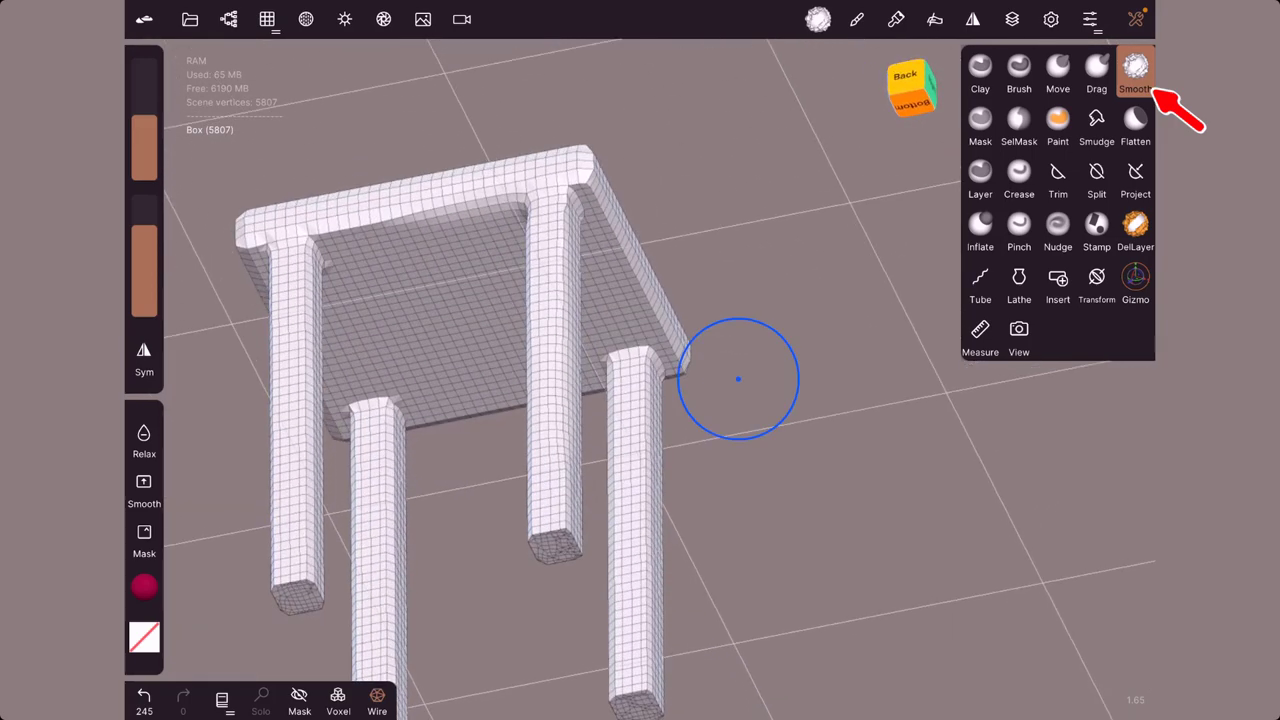
left_click_drag(586, 181, 583, 204)
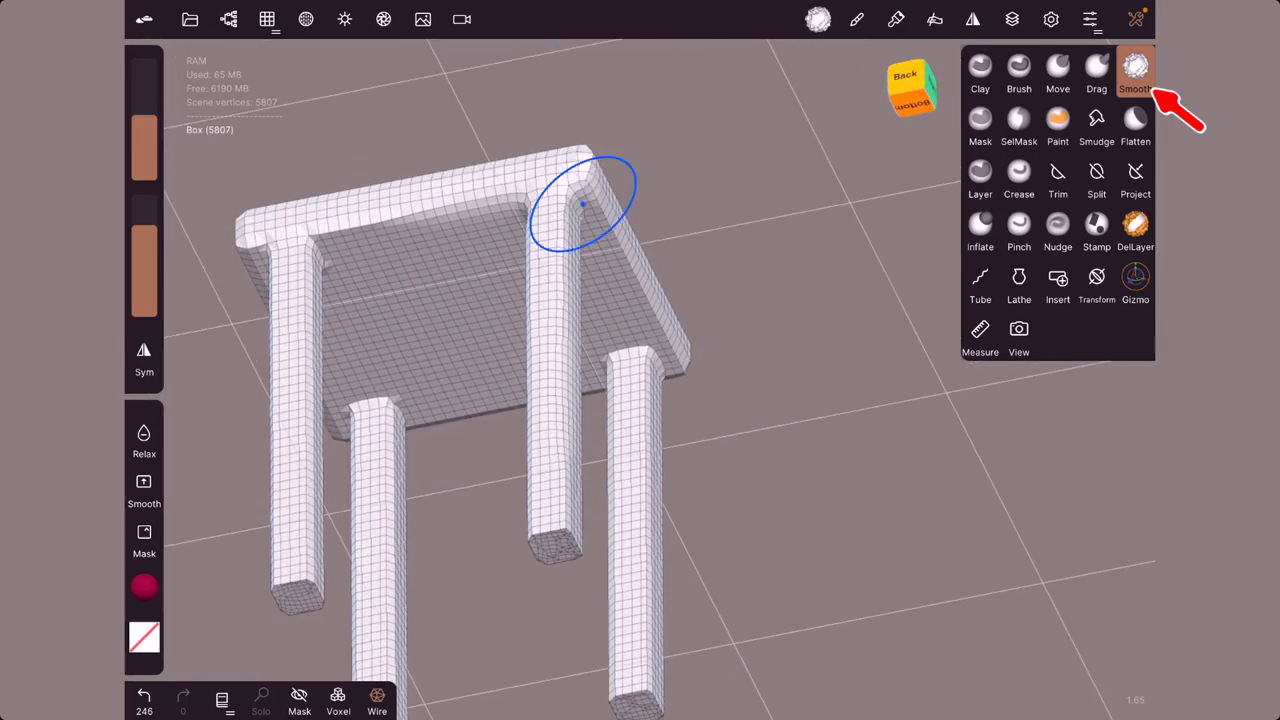
Use the Move brush to pull the seat top, push its middle and reshape the left corner.
left_click(1058, 68)
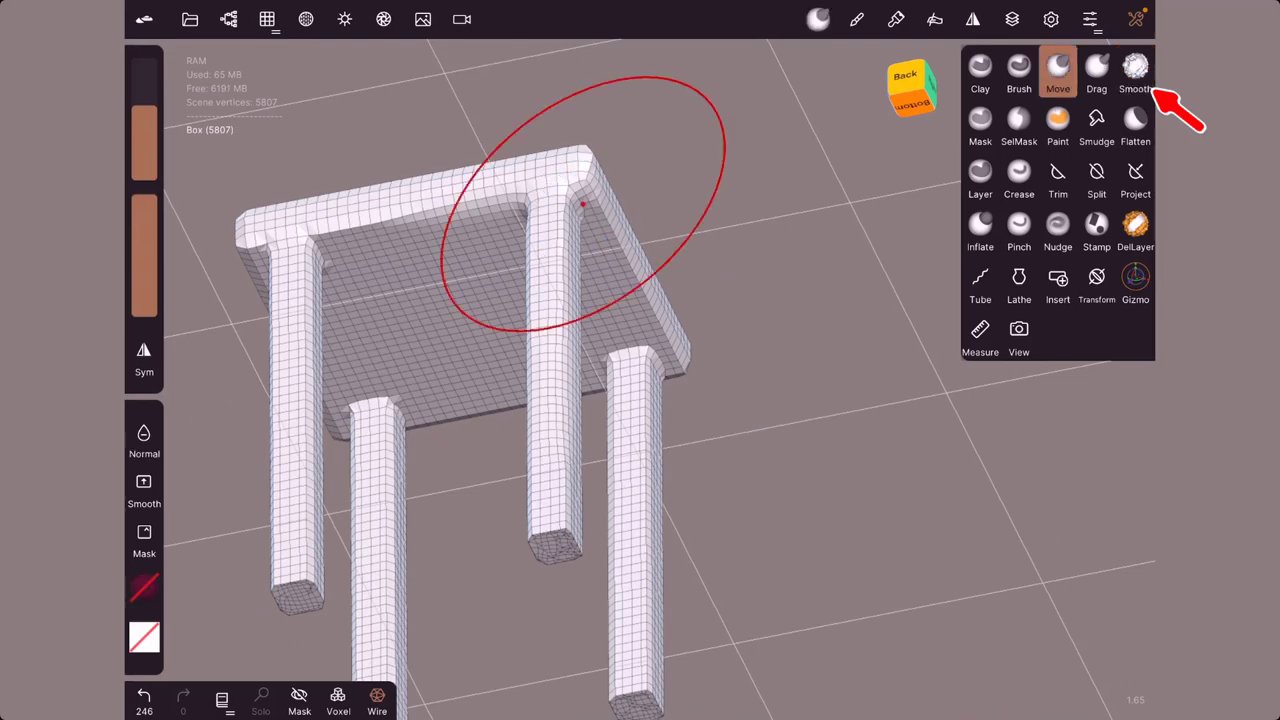
mouse_move(583, 204)
left_mouse_down()
mouse_move(775, 385)
mouse_move(466, 463)
left_mouse_up()
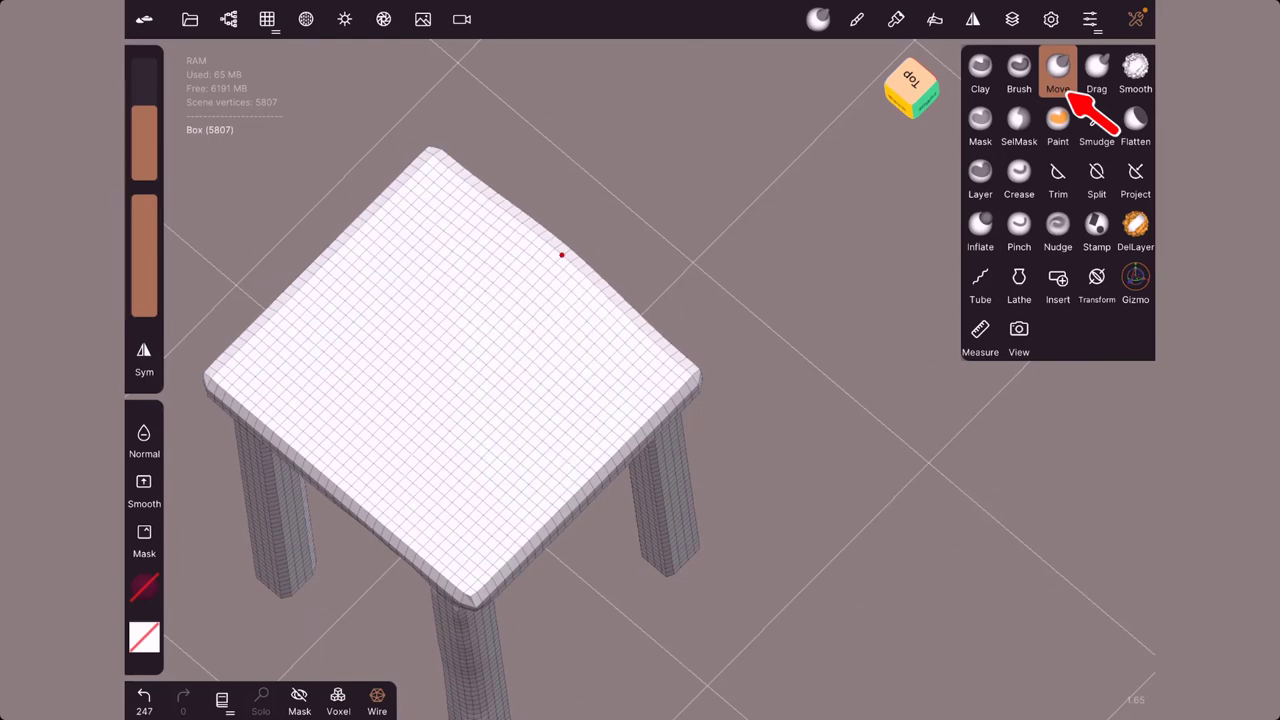
left_click_drag(561, 255, 559, 253)
left_click_drag(463, 466, 779, 308)
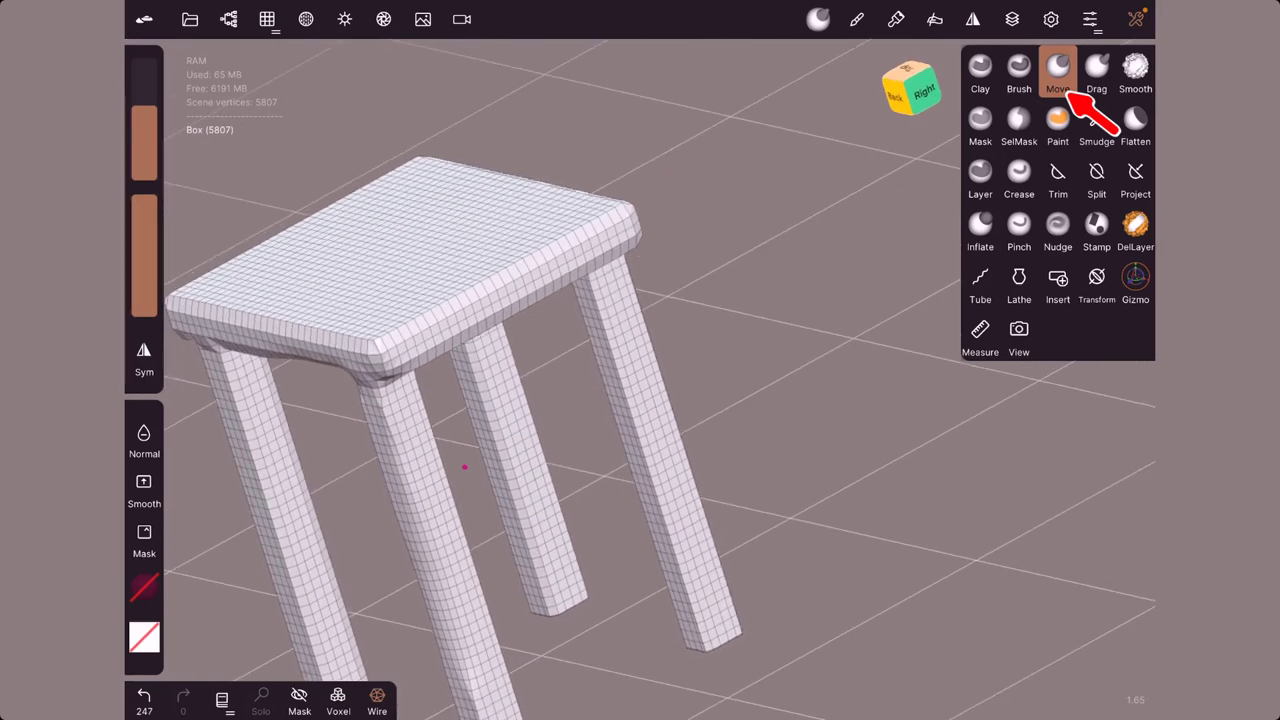
left_click_drag(429, 263, 427, 261)
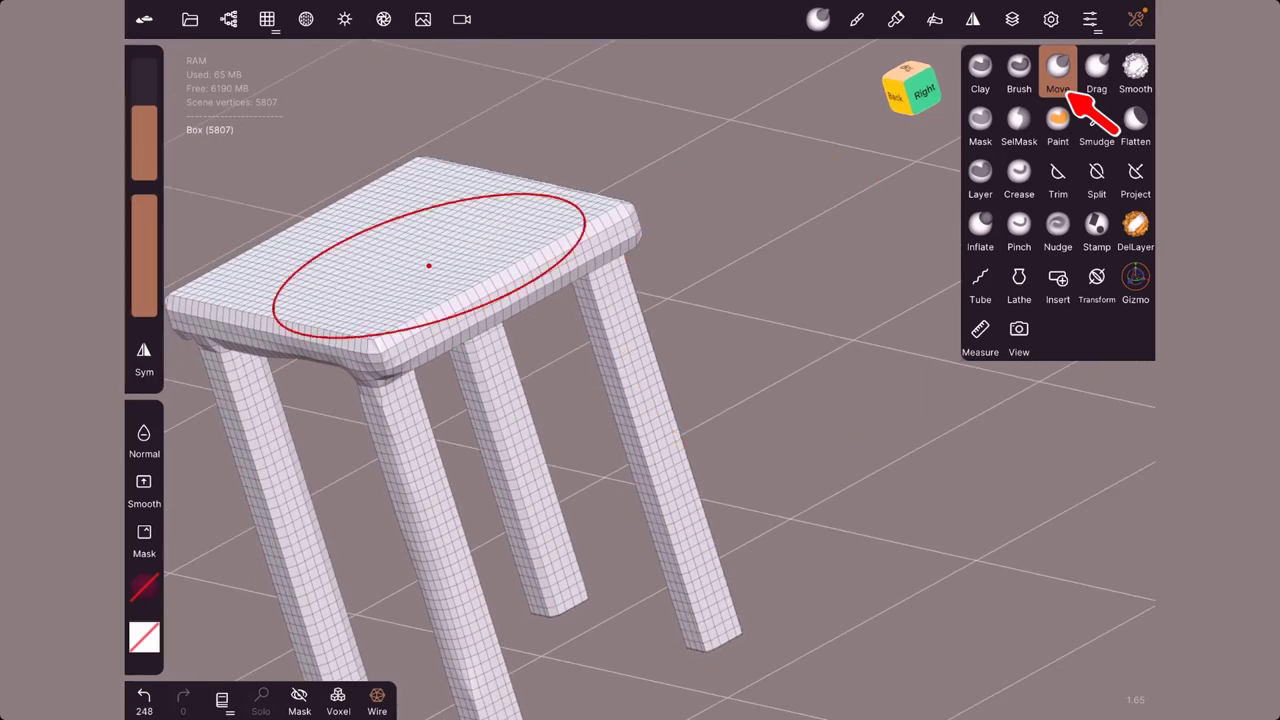
left_click_drag(466, 466, 929, 366)
left_click_drag(257, 282, 257, 280)
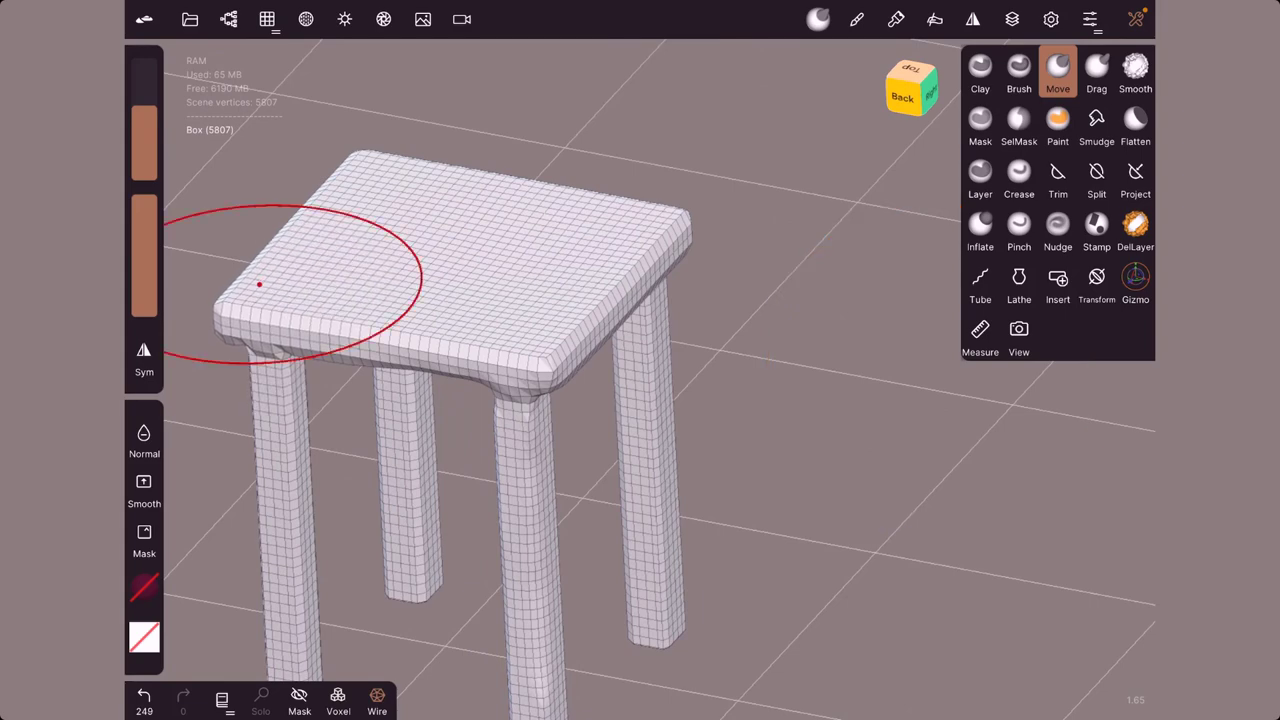
mouse_move(486, 434)
left_mouse_down()
mouse_move(766, 480)
mouse_move(465, 355)
mouse_move(853, 415)
left_mouse_up()
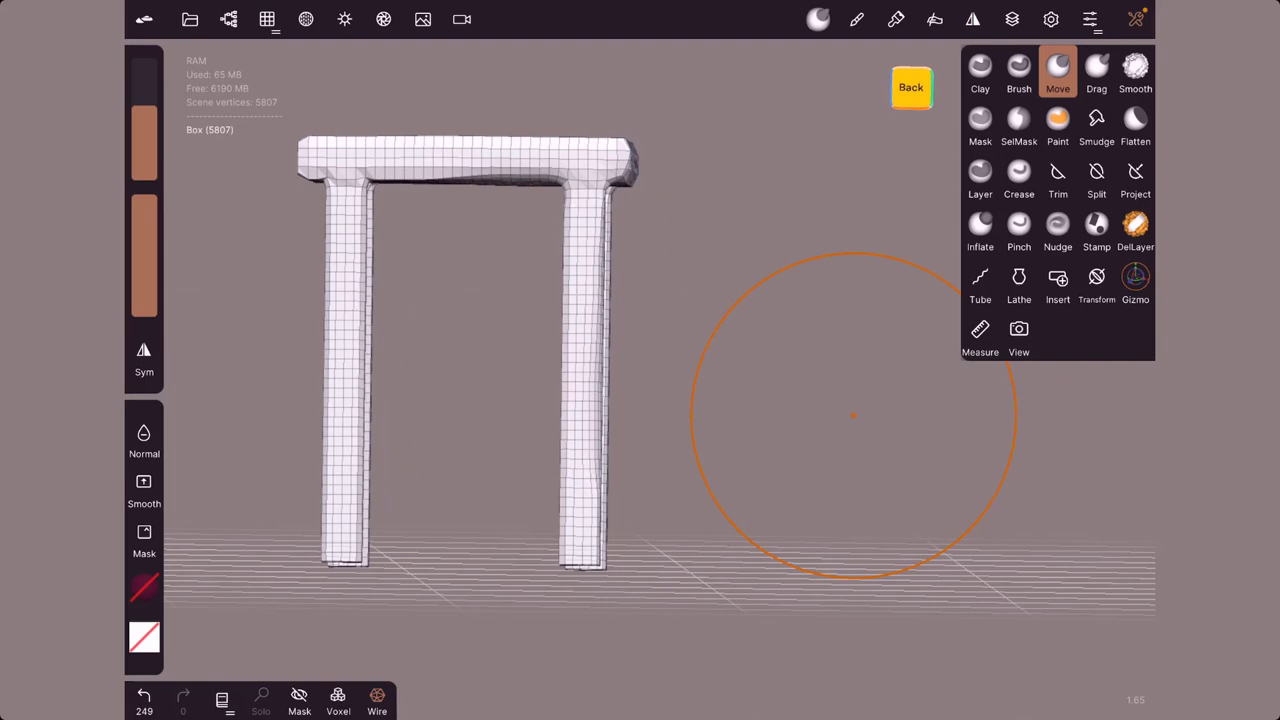
scroll(491, 349, "down", 2)
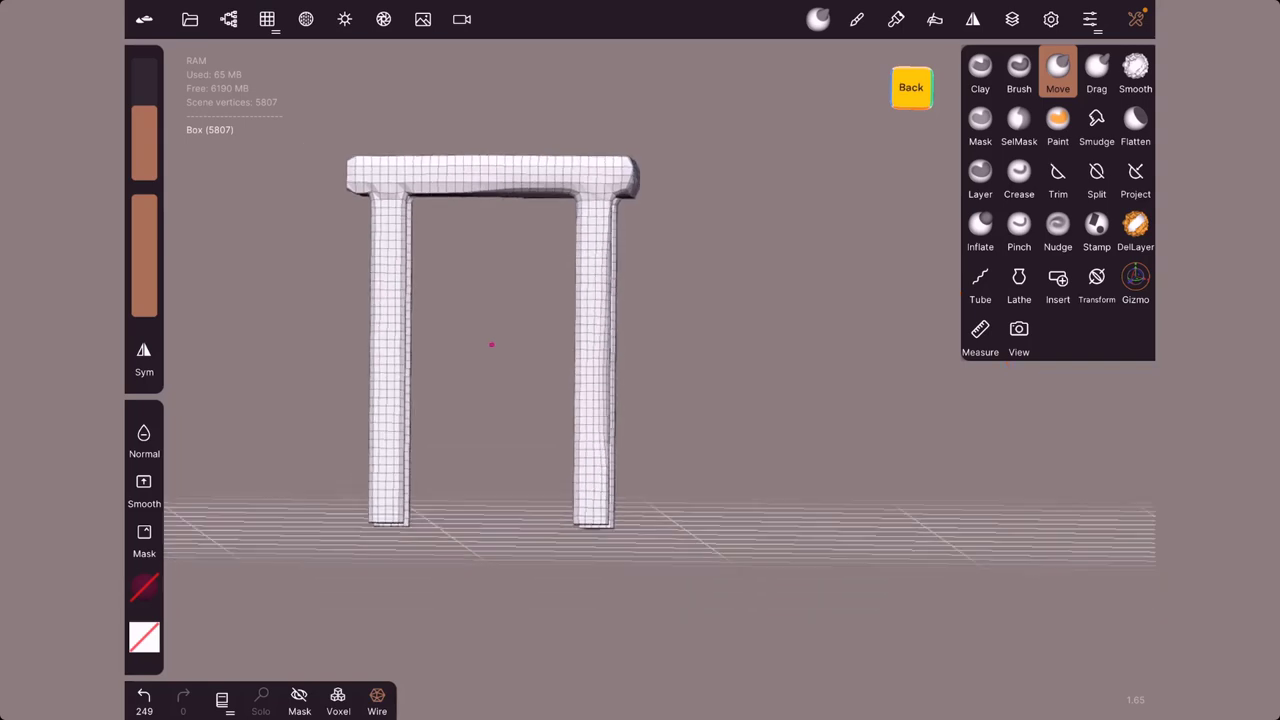
scroll(704, 168, "down", 2)
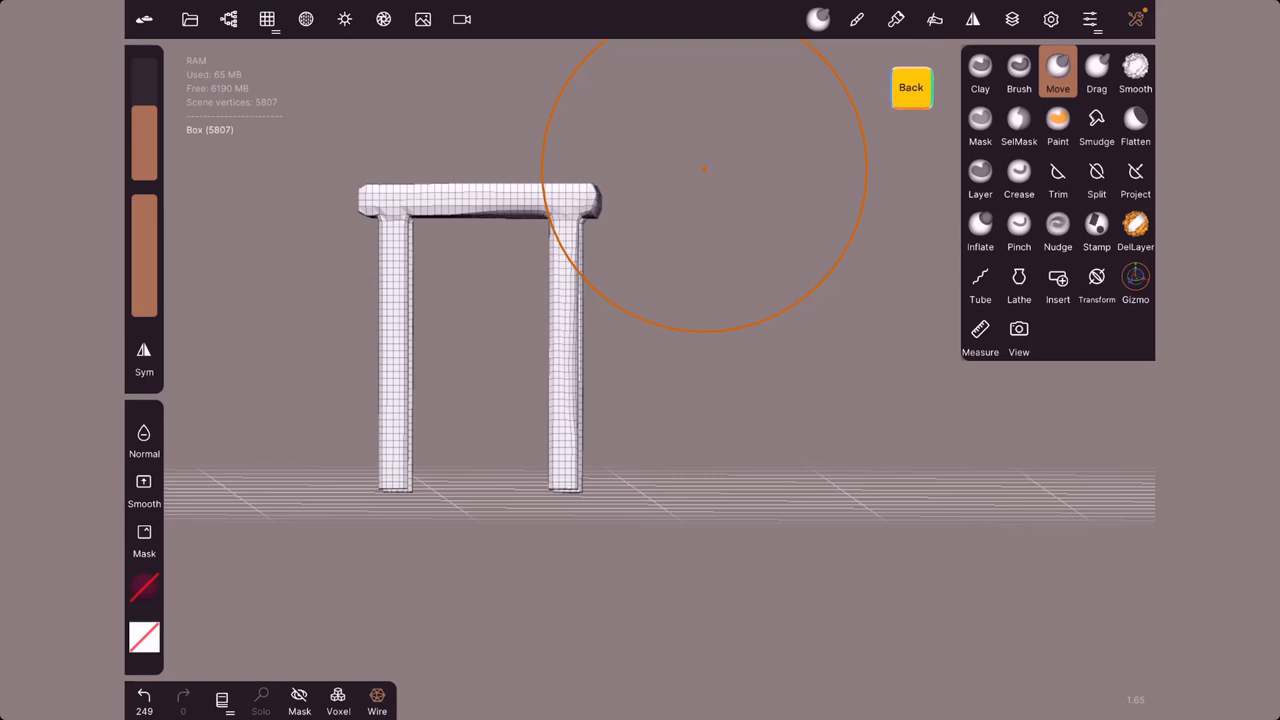
left_click_drag(704, 169, 803, 546)
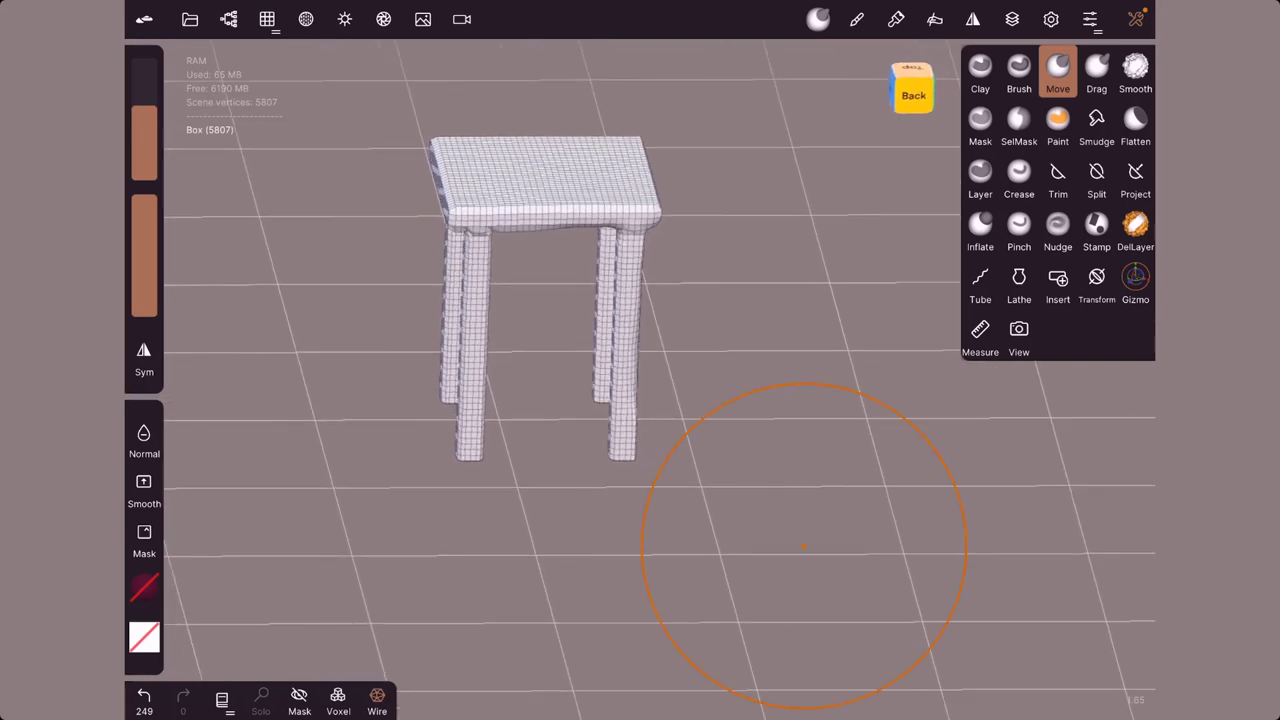
left_click_drag(543, 294, 761, 531)
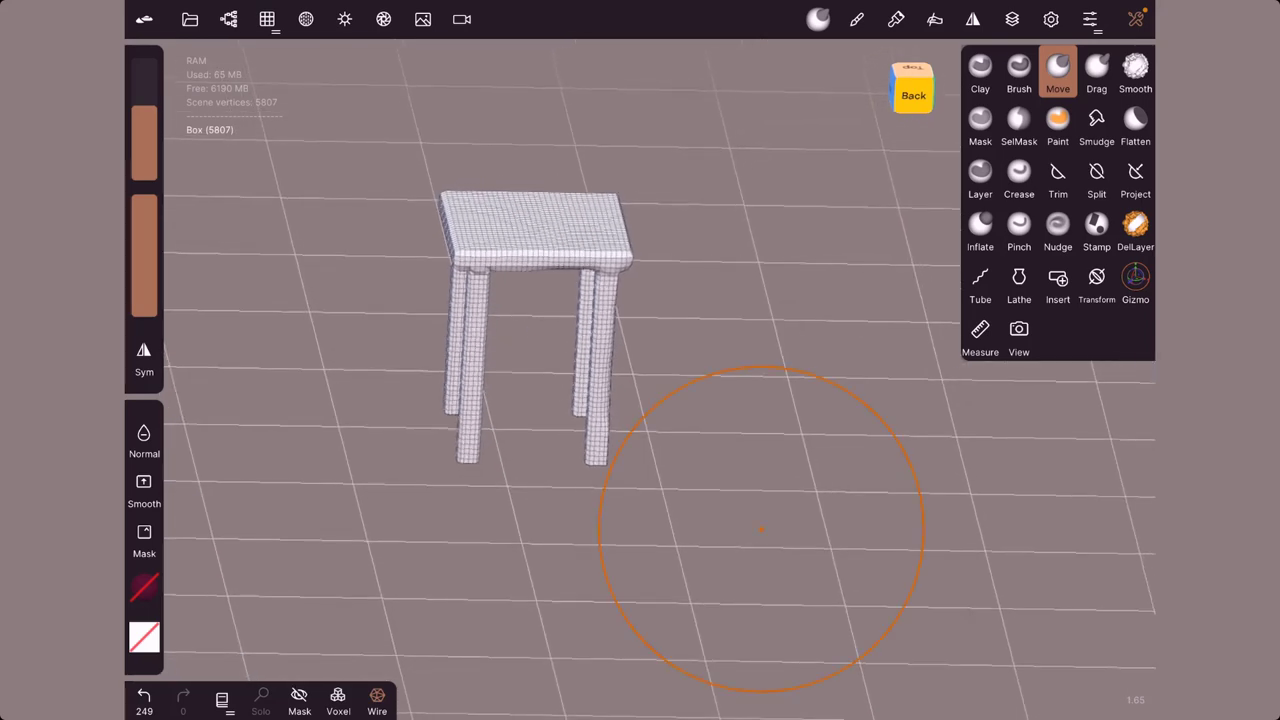